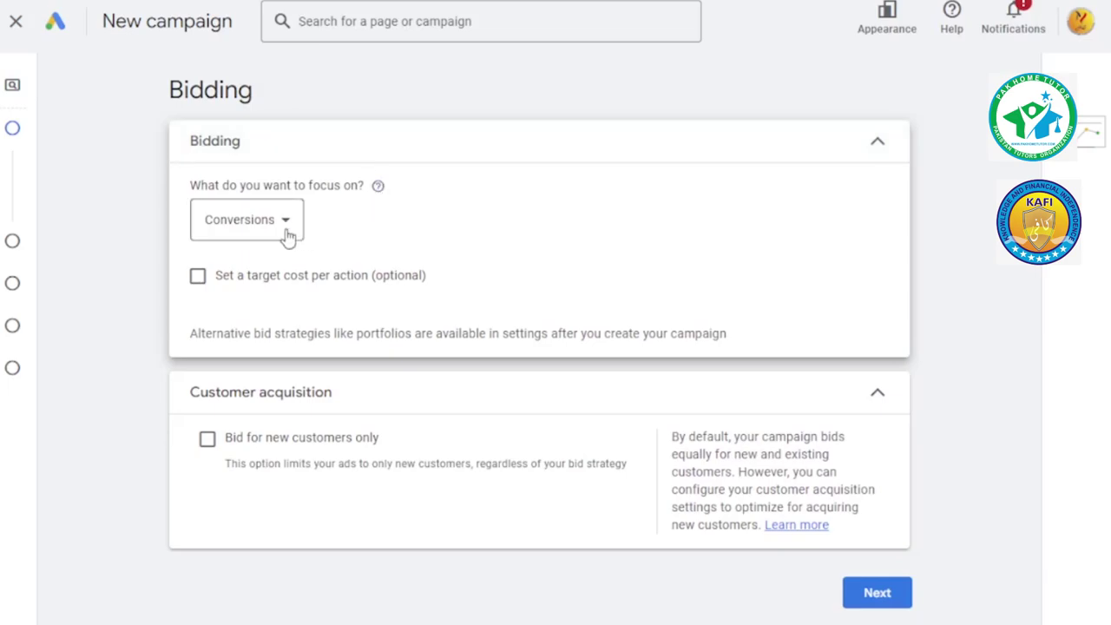
Step: Focus the bidding on Conversions with a target cost per action of PKR 20, and proceed to the campaign settings
click(286, 227)
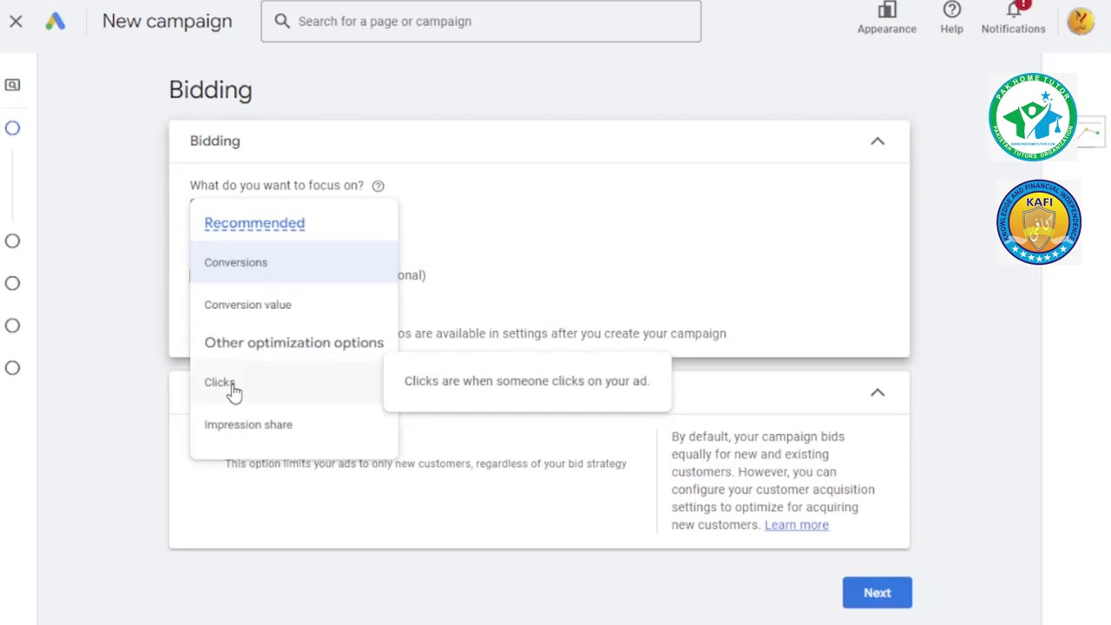
click(247, 283)
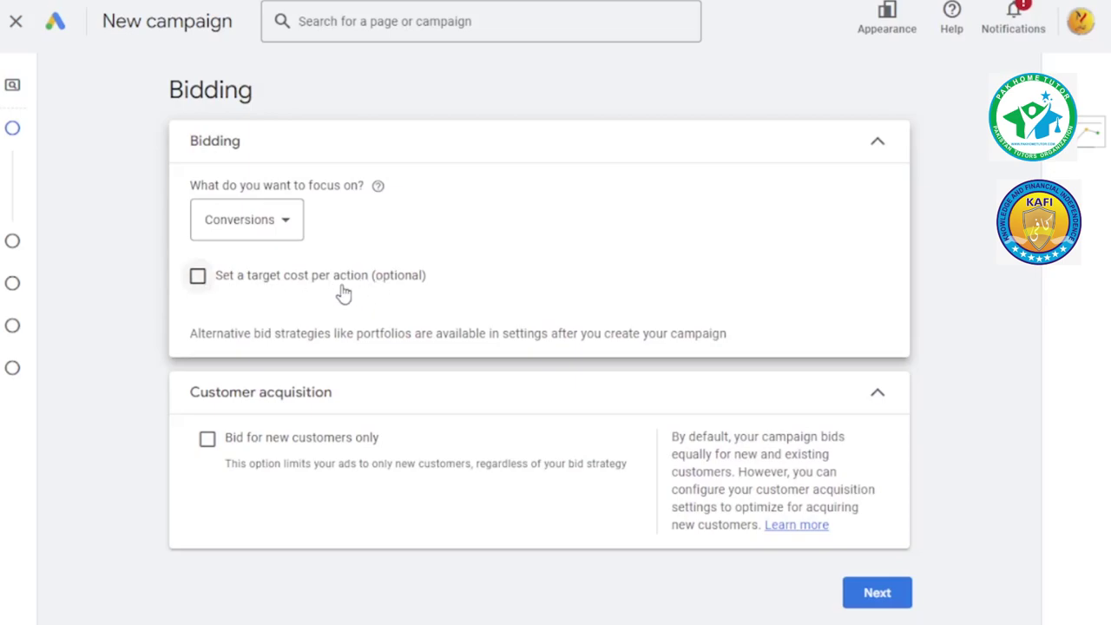
click(197, 280)
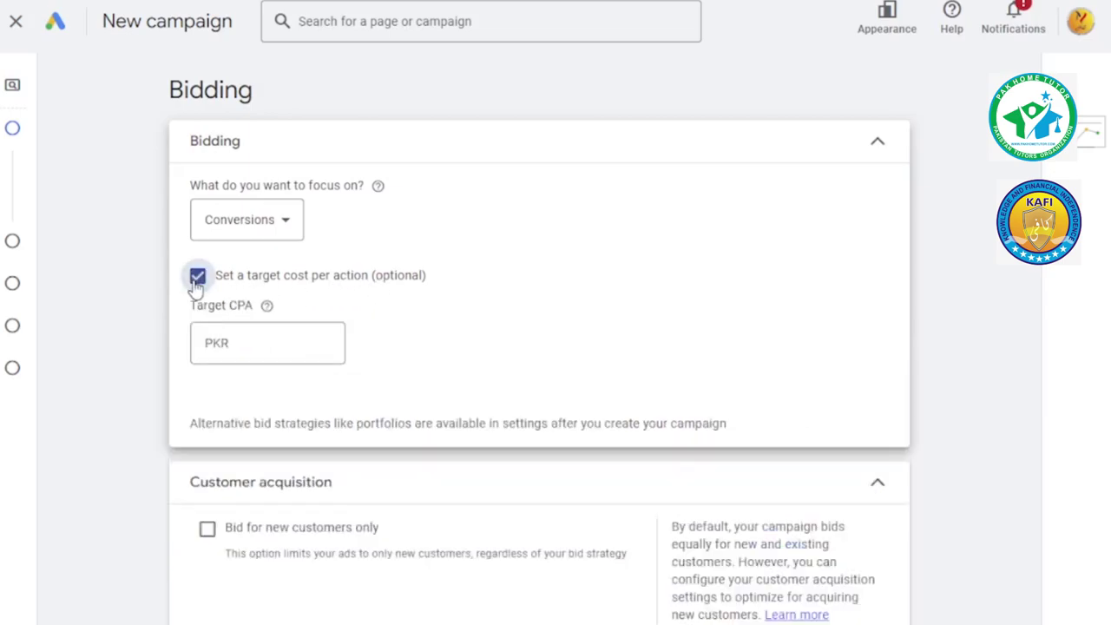
click(255, 347)
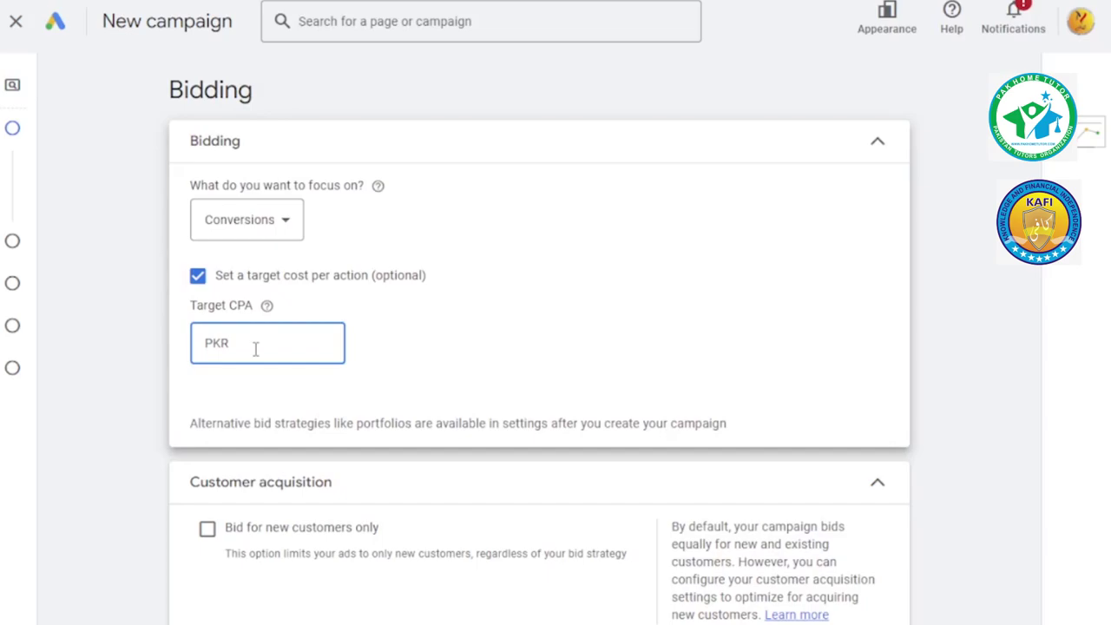
text(20)
click(167, 355)
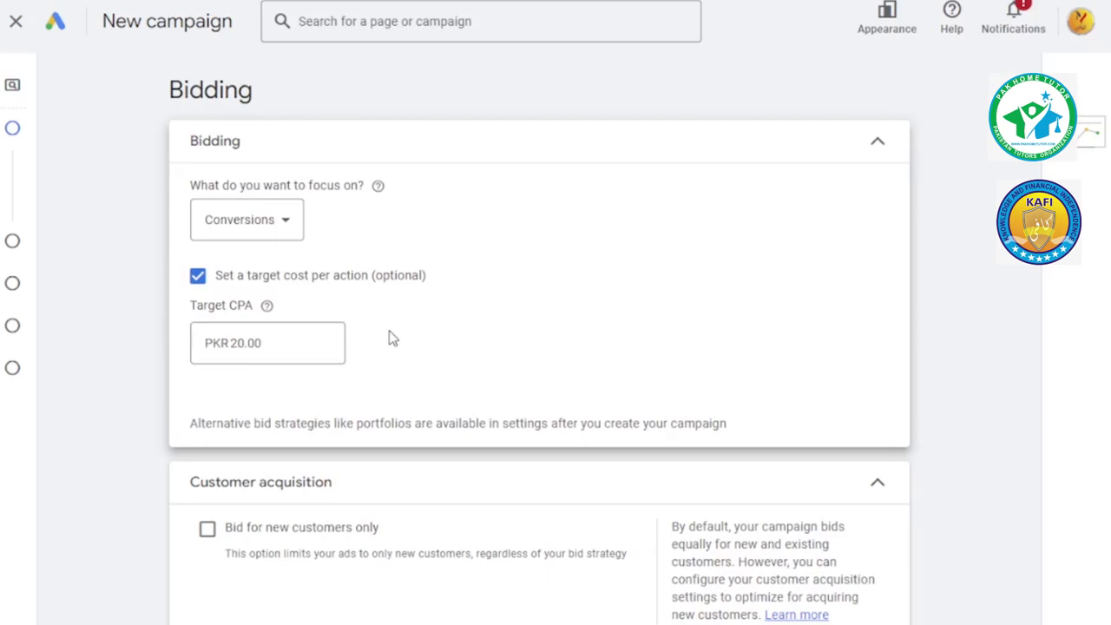
click(875, 147)
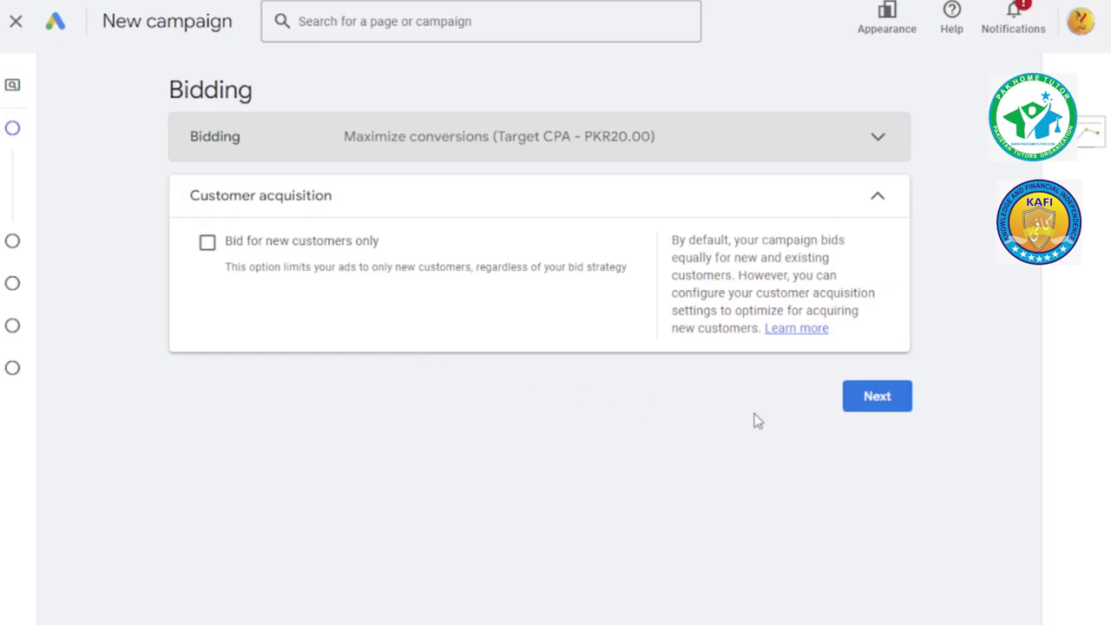
click(873, 409)
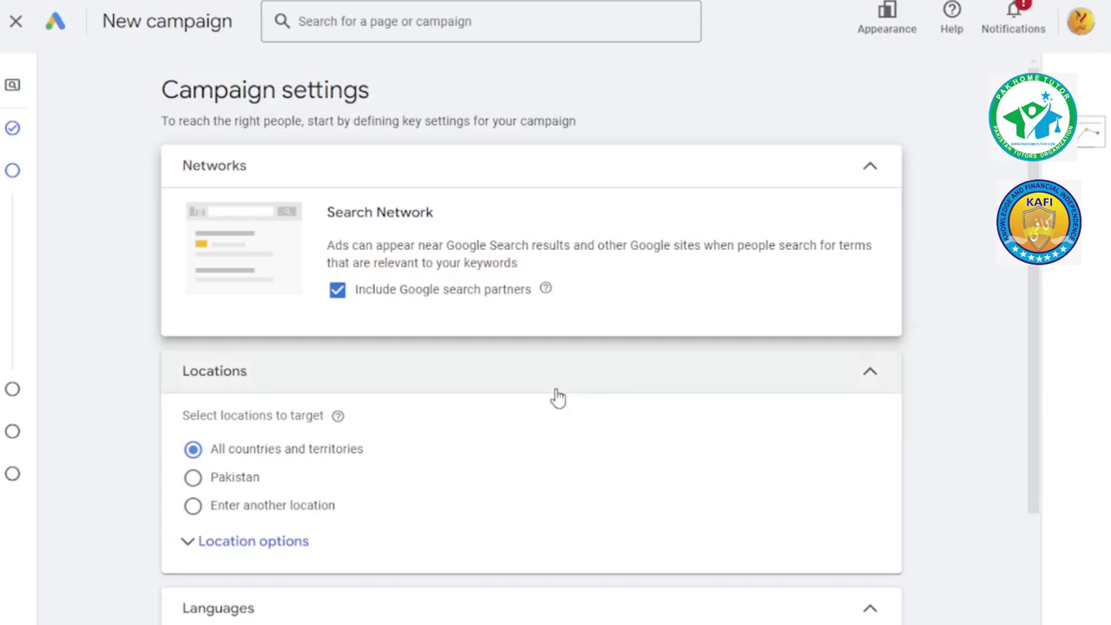
Step: Target Pakistan as the campaign location and check the location options
scroll(558, 396, down, 1)
scroll(558, 397, down, 1)
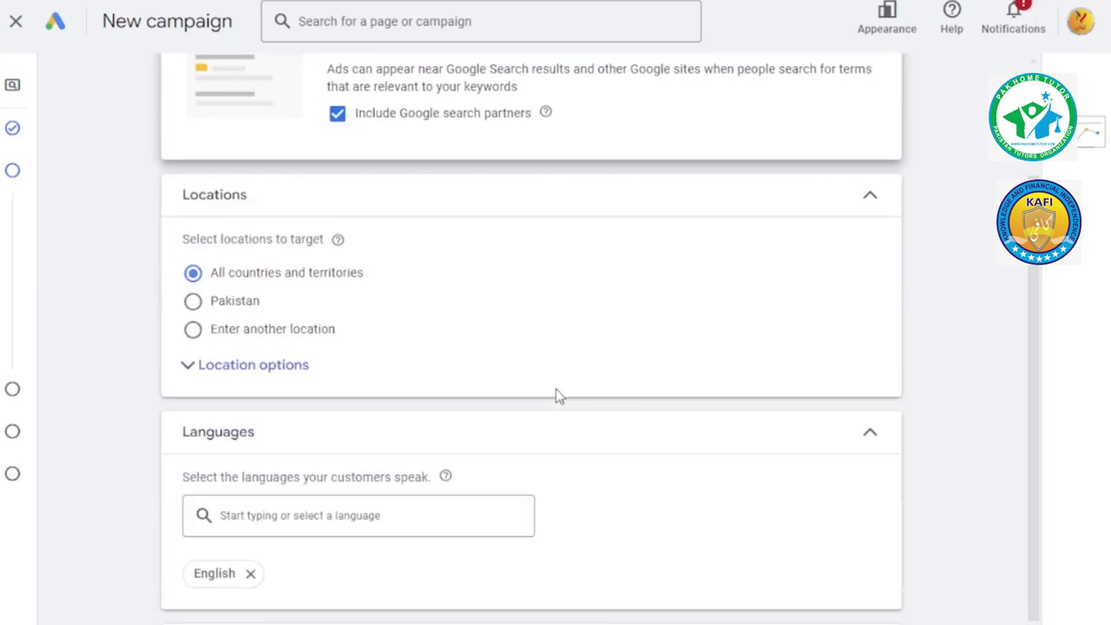
click(198, 303)
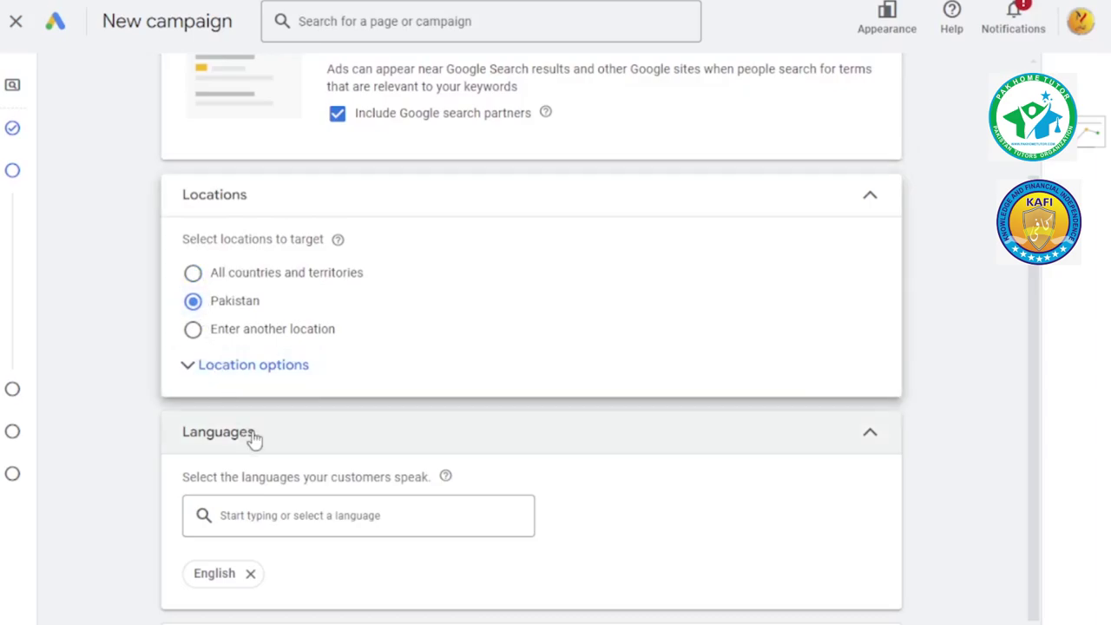
click(187, 373)
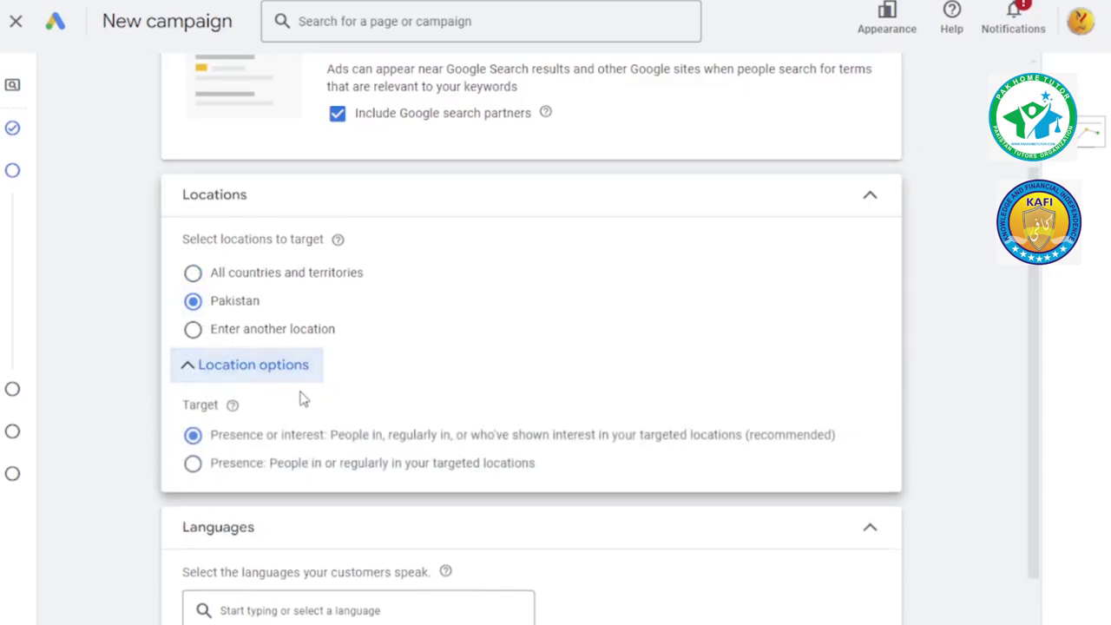
click(187, 367)
Step: Target other locations instead: Rawalpindi, Punjab, Pakistan city and Islamabad Capital Territory, Pakistan region
click(192, 331)
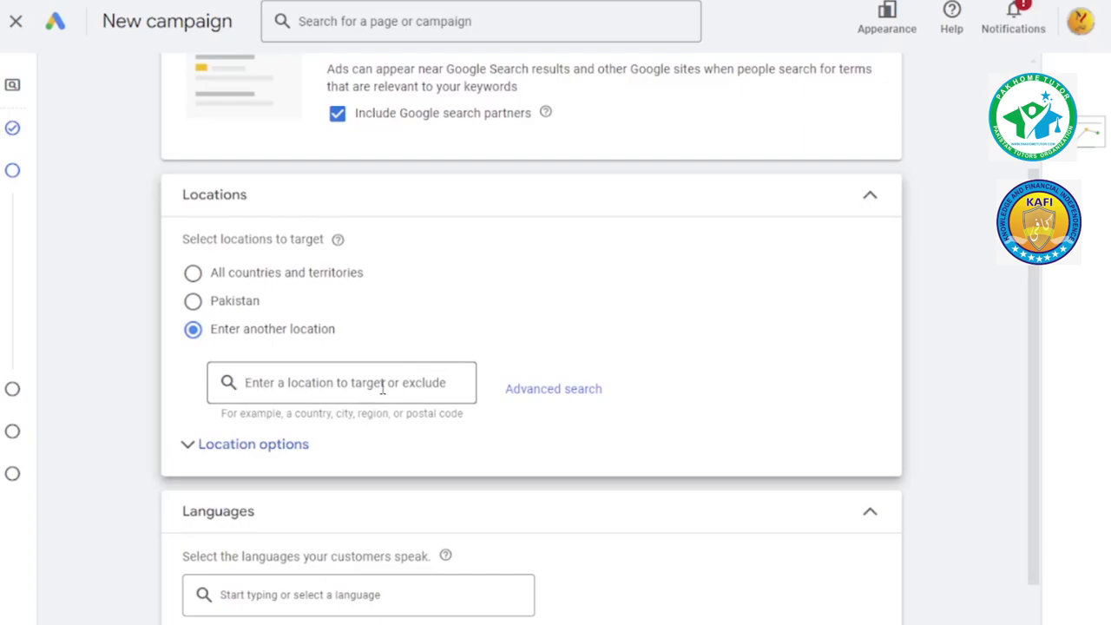
text(Rawa)
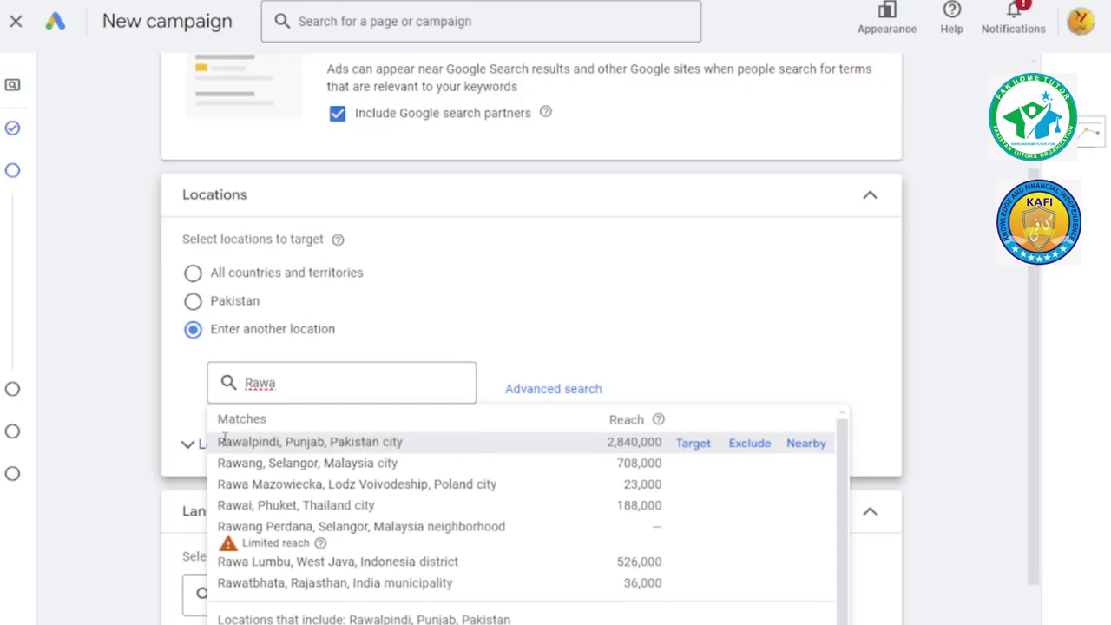
drag(224, 443, 432, 446)
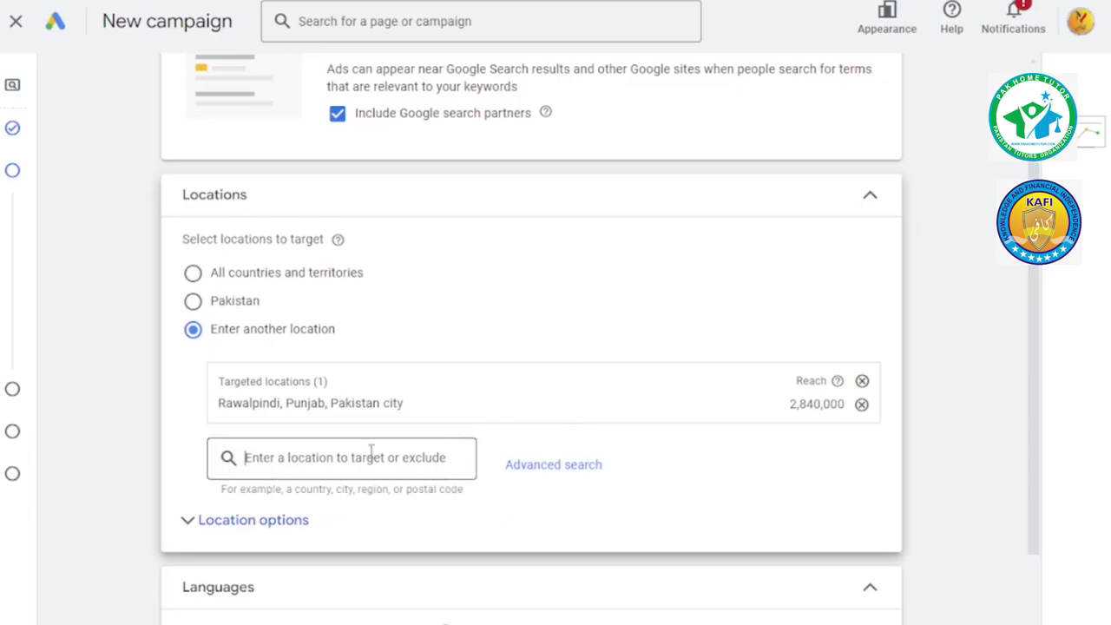
text(Isla)
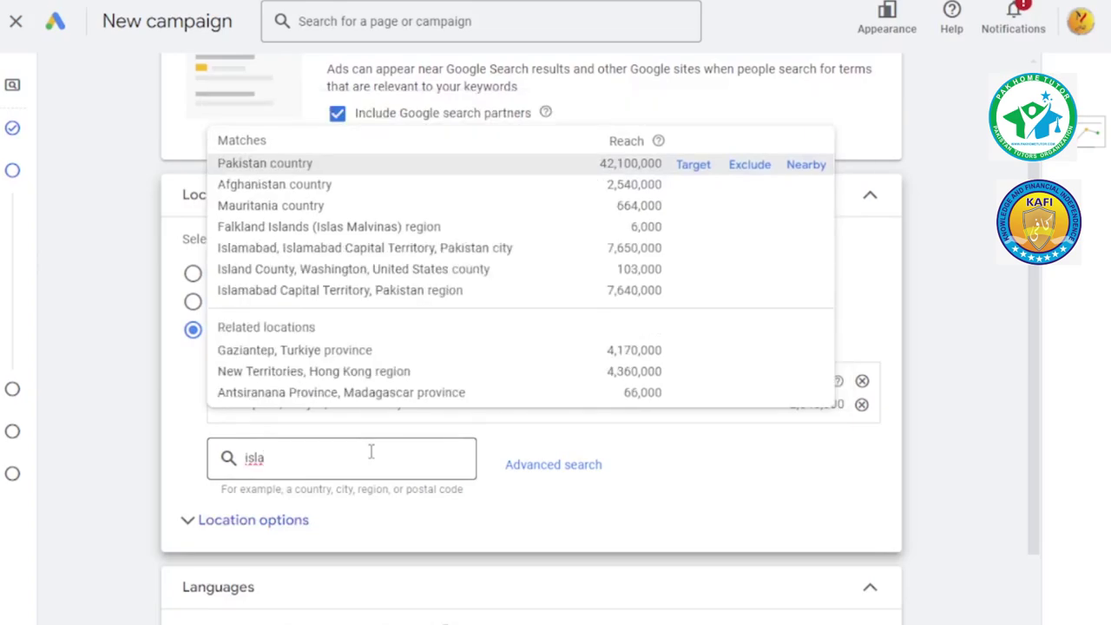
mouse_move(364, 289)
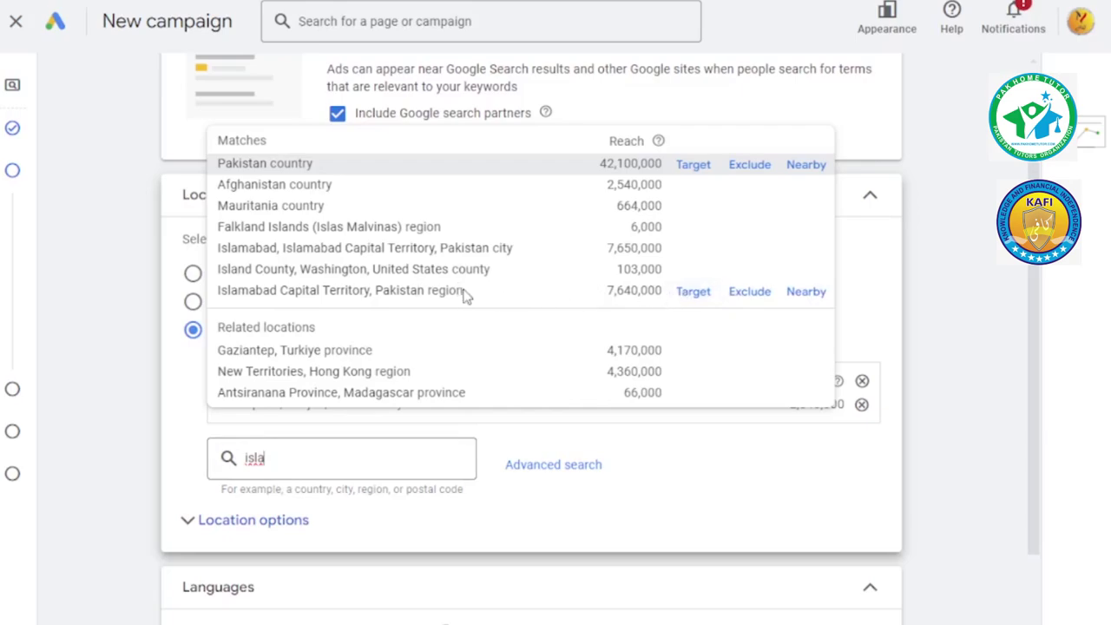
click(690, 295)
click(692, 294)
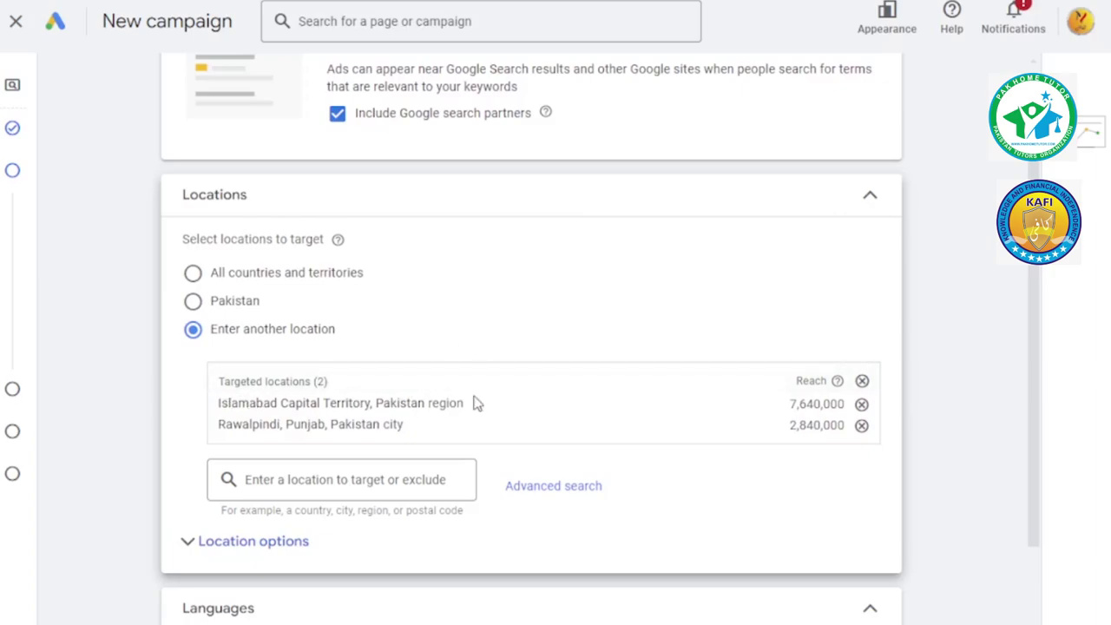
Step: Remove English to target all languages, and turn on broad match keywords for the entire campaign
scroll(516, 414, down, 3)
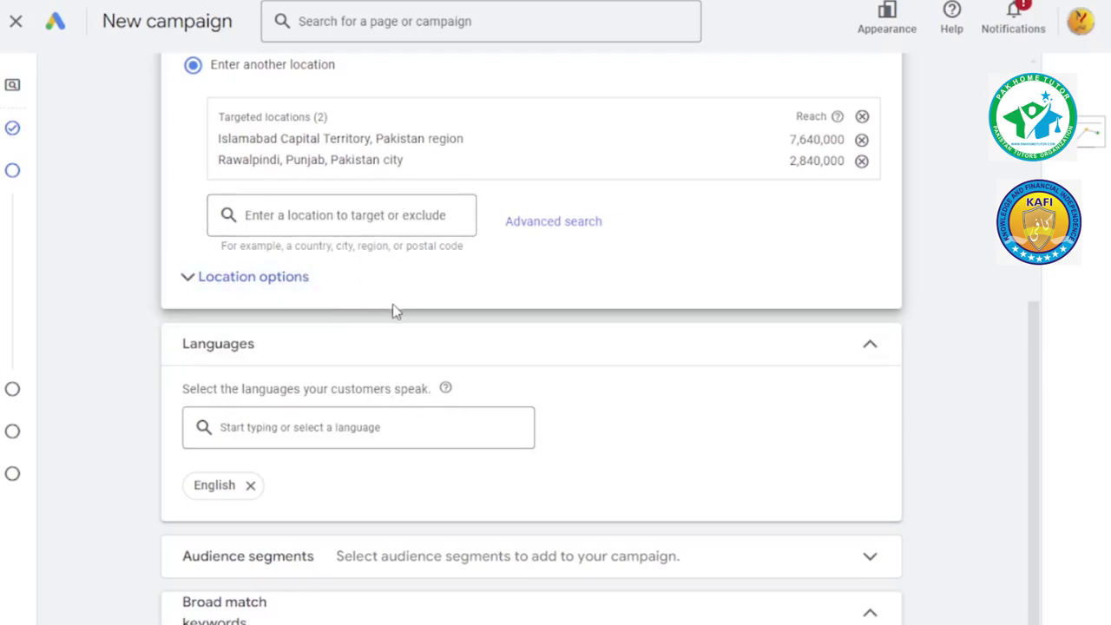
click(251, 487)
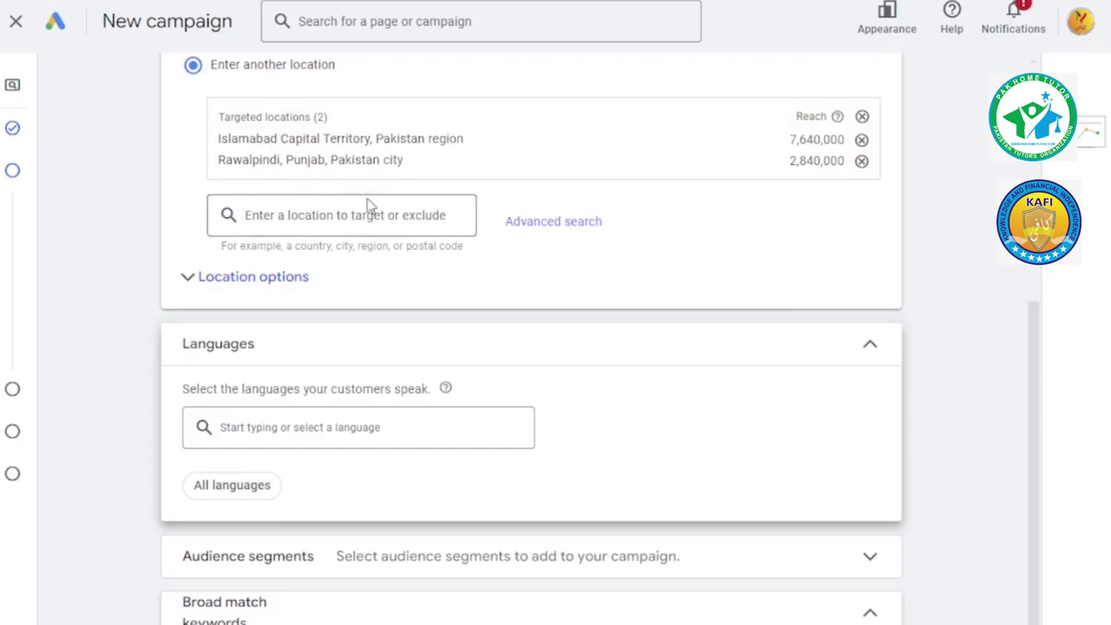
scroll(417, 265, down, 2)
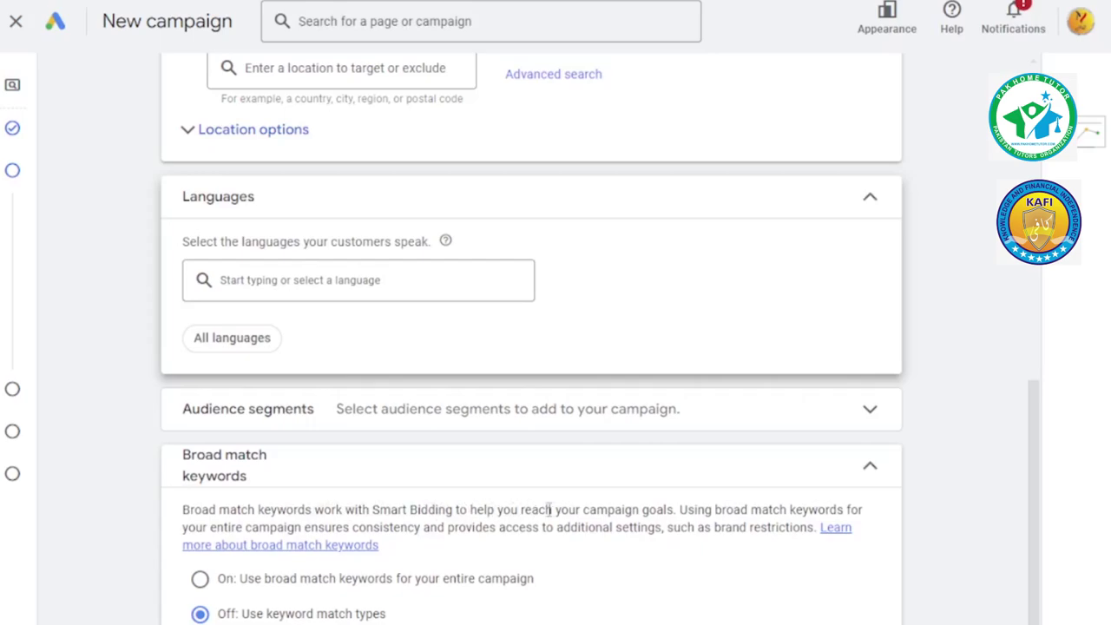
click(208, 583)
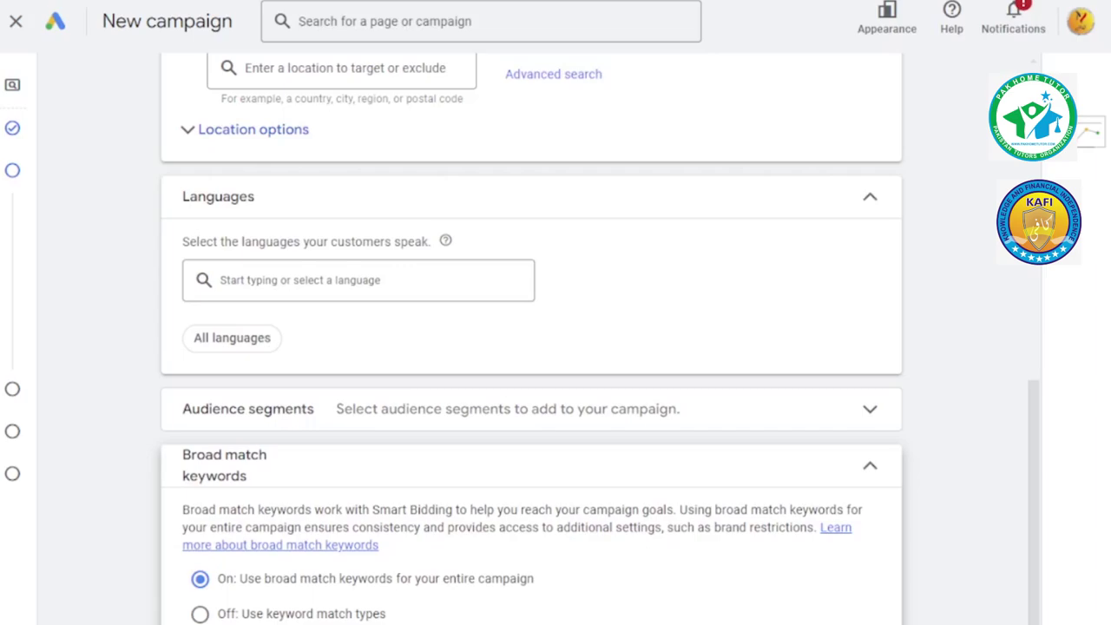
Step: Set the campaign's end date to April 3, 2024
scroll(531, 347, down, 2)
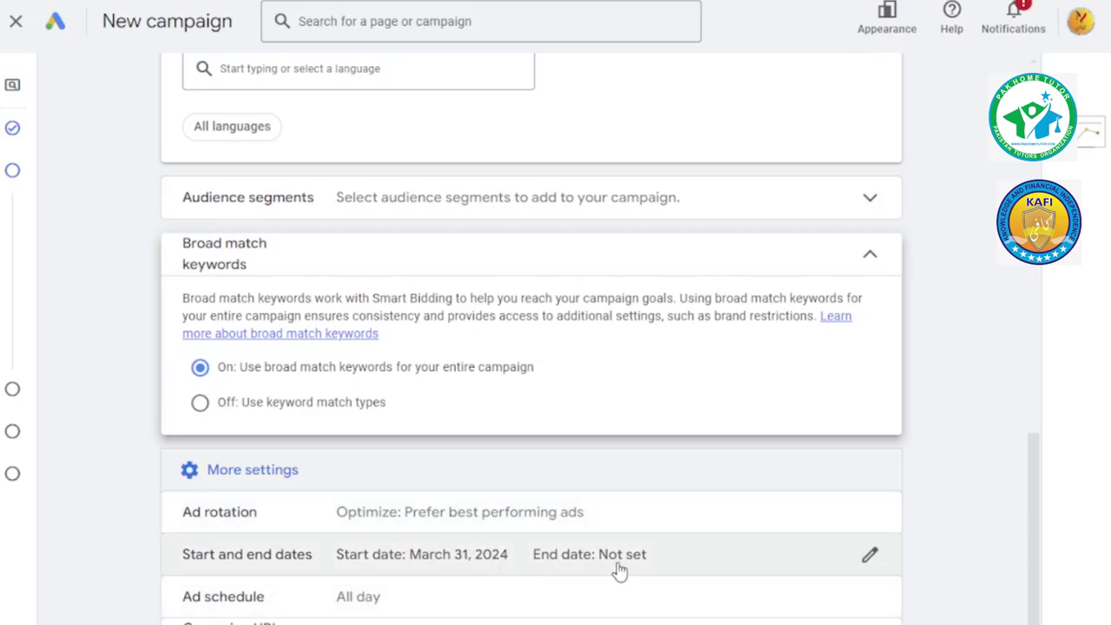
click(871, 558)
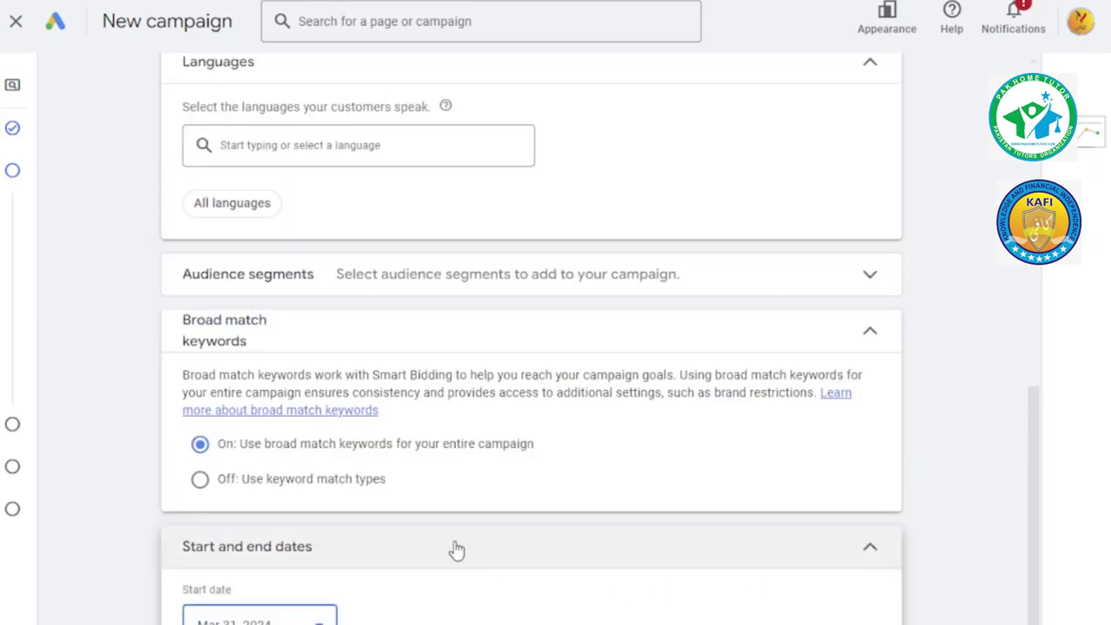
scroll(454, 551, down, 2)
click(346, 603)
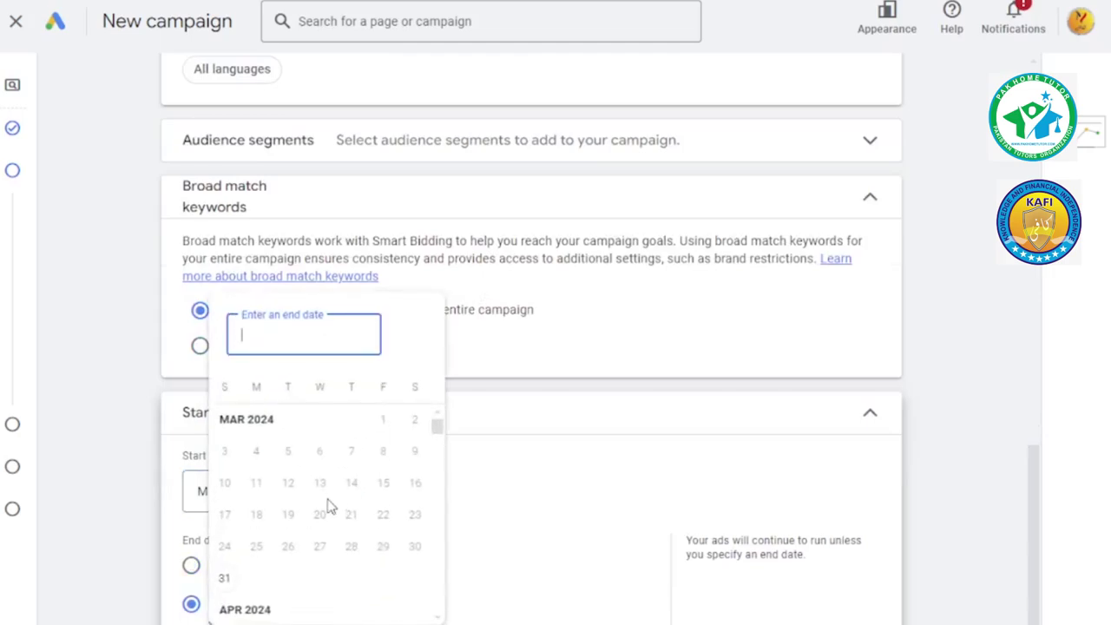
click(260, 612)
scroll(271, 606, down, 4)
scroll(278, 564, up, 1)
scroll(278, 540, up, 2)
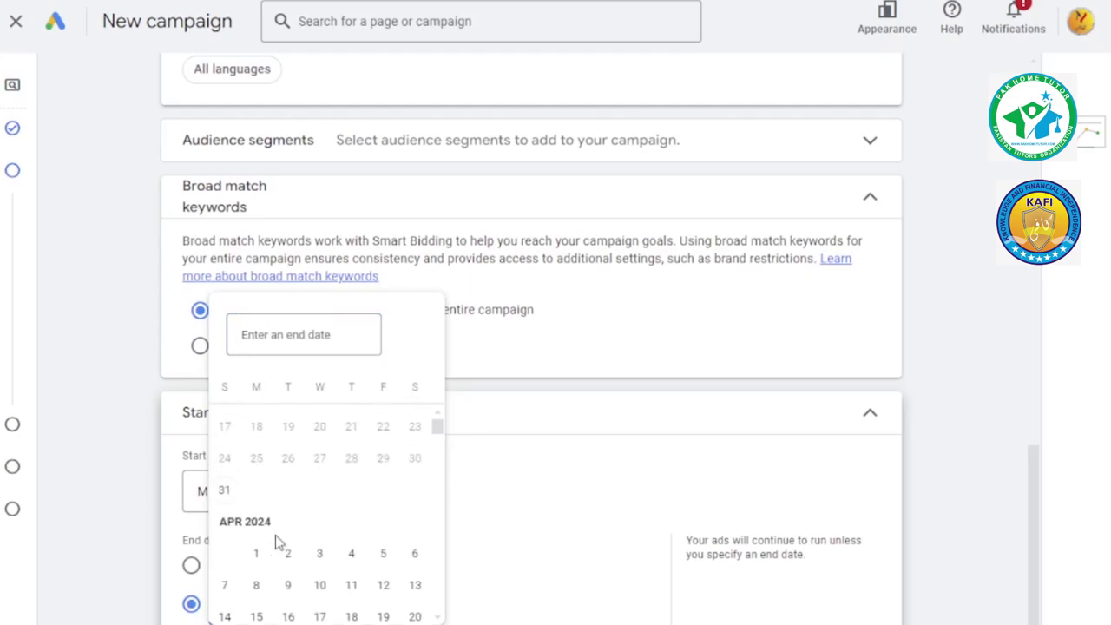
click(320, 555)
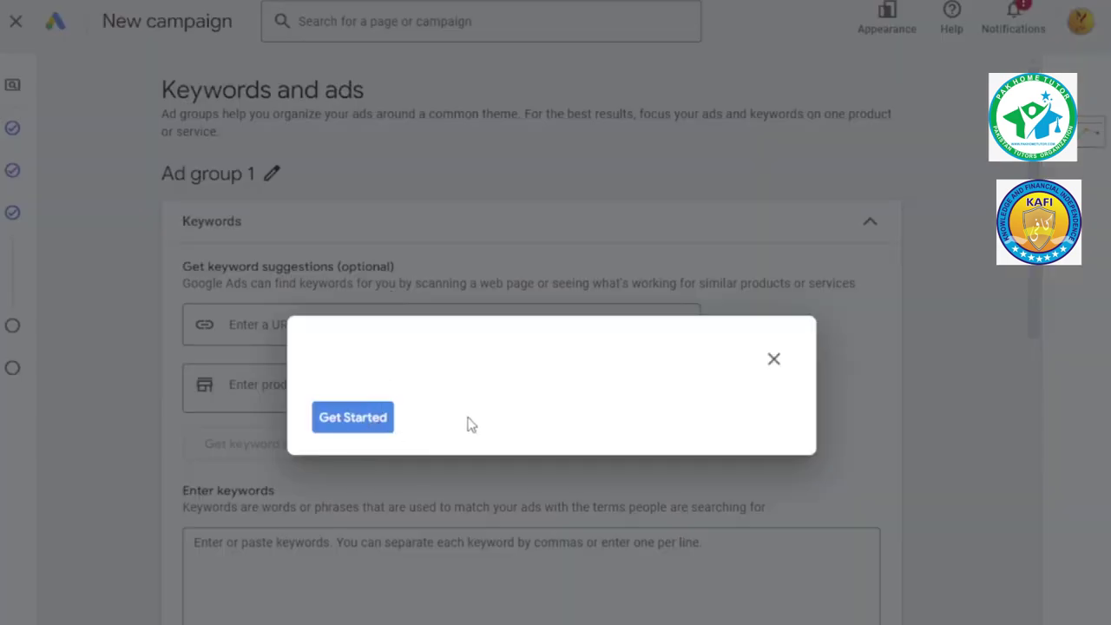
Step: Exit the guide and add Home Tutor, Online Tutor and Quran Online as products or services to advertise
click(774, 360)
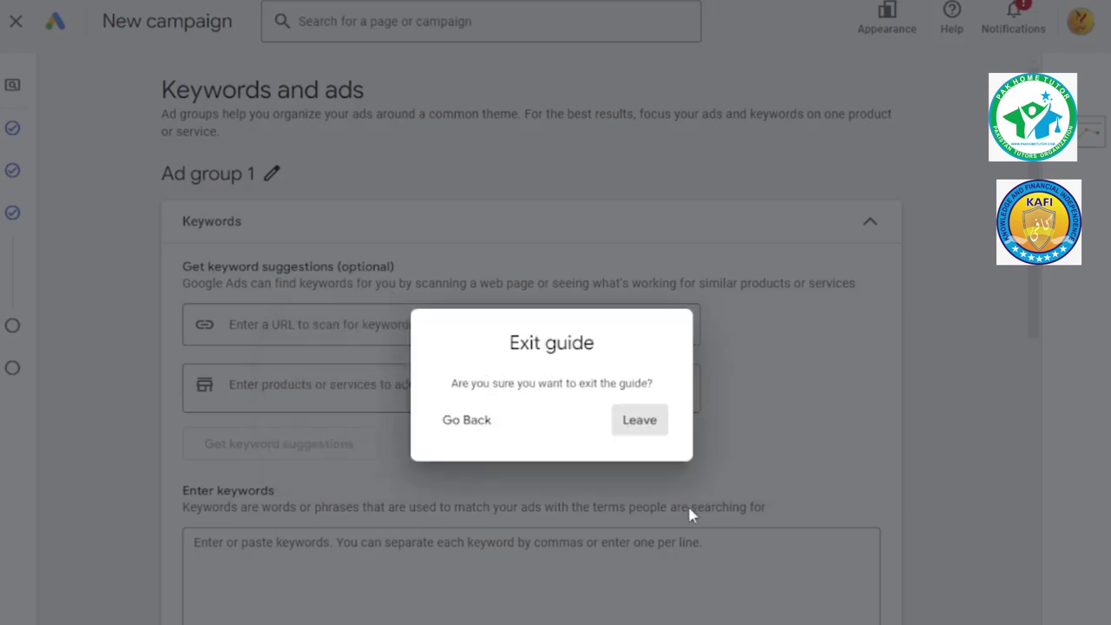
click(632, 423)
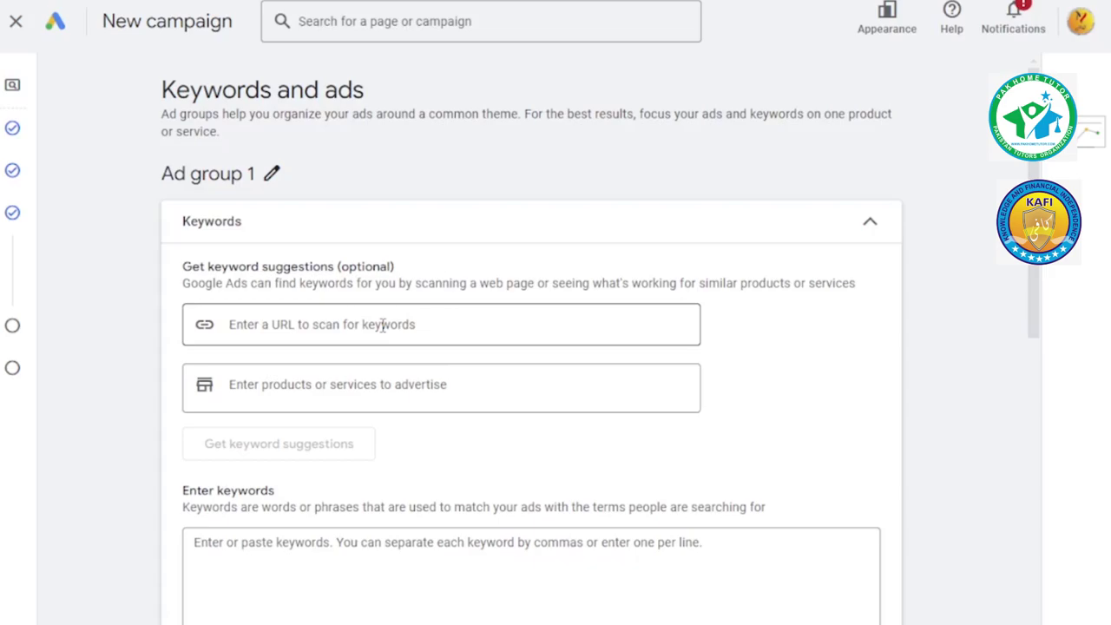
click(333, 391)
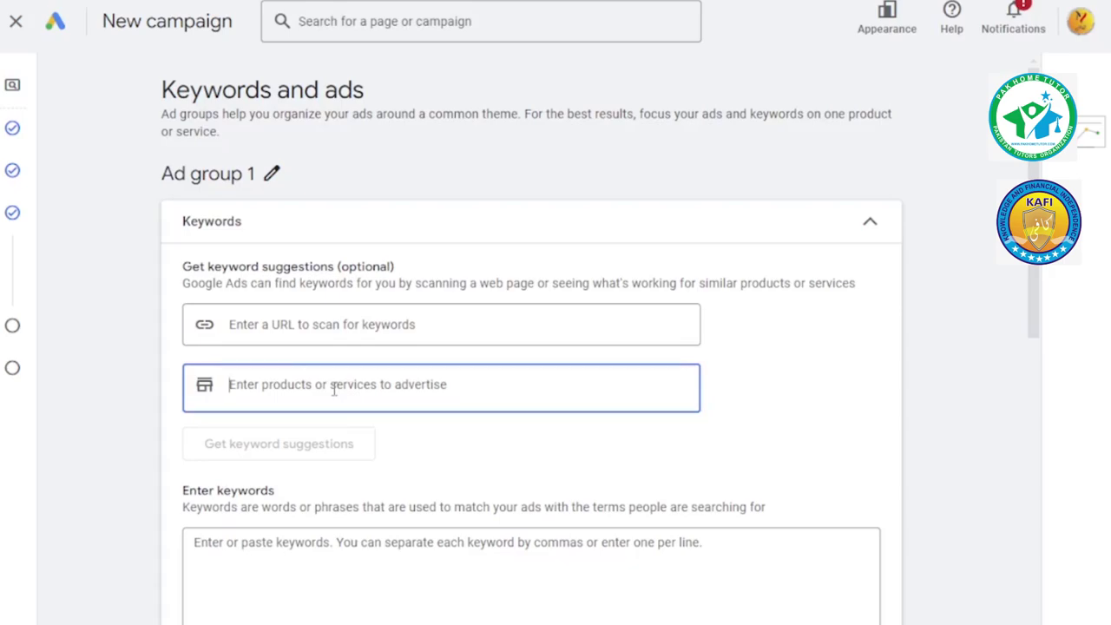
text(Home Tutor)
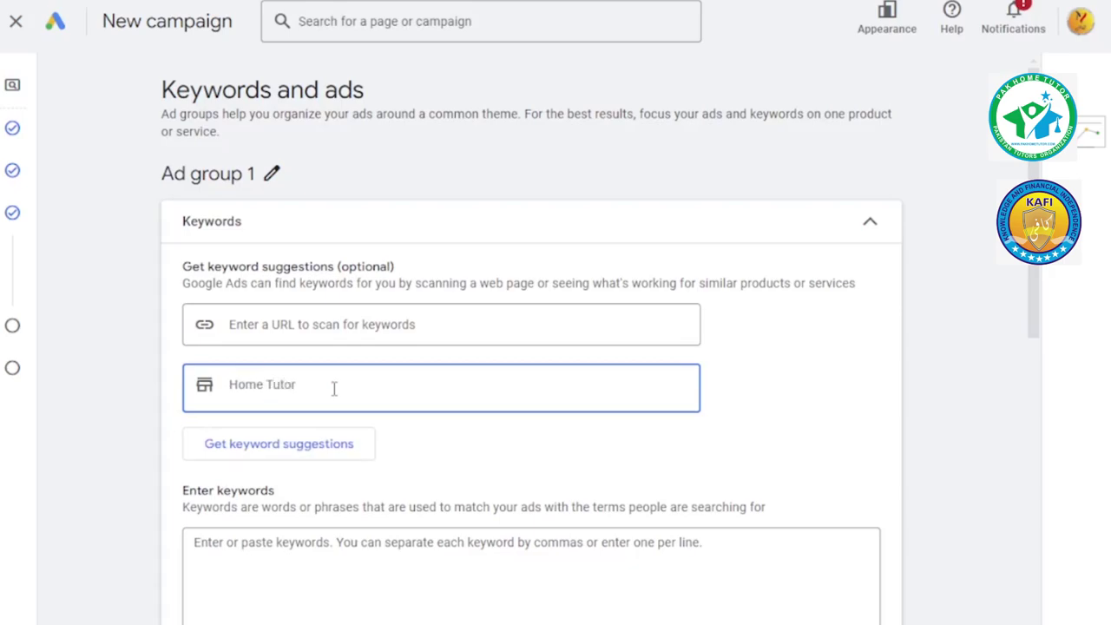
key(Return)
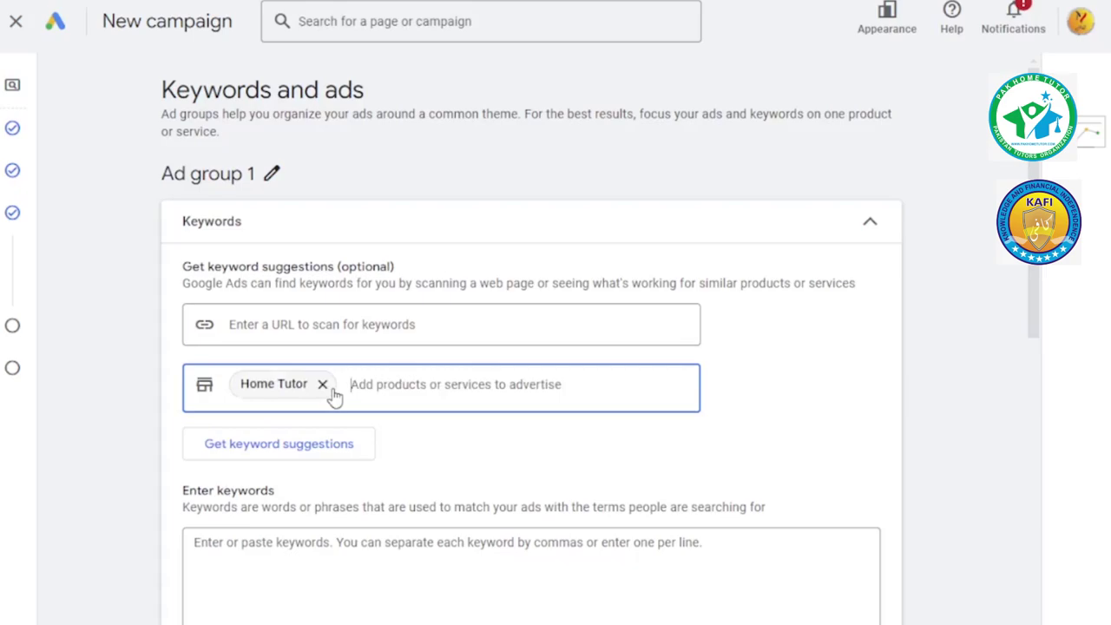
text(Online Tutor)
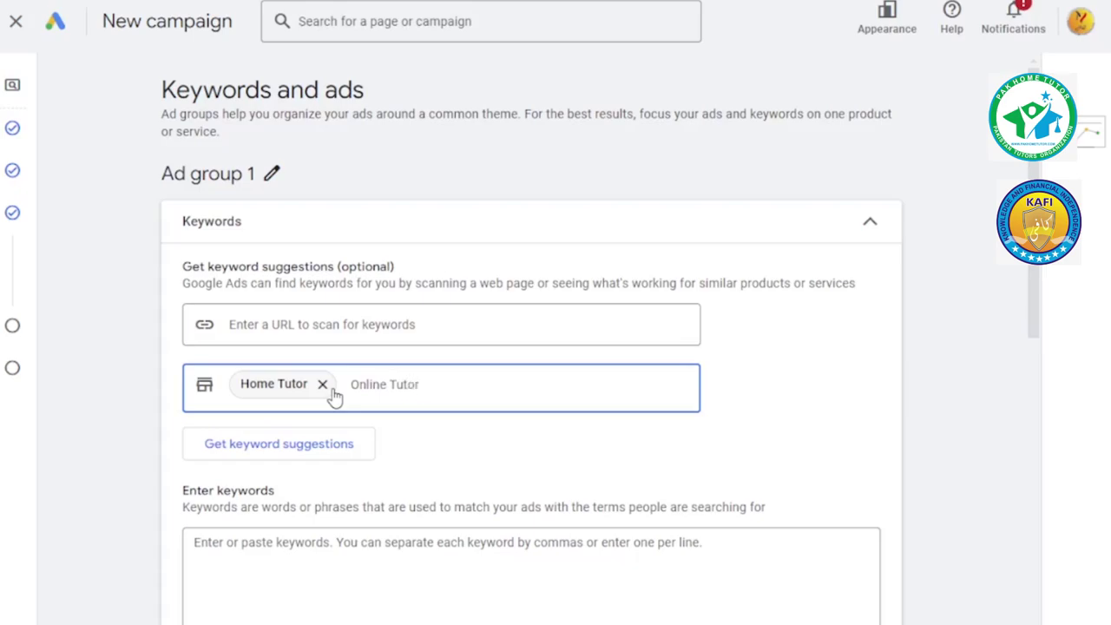
key(Return)
text(Qui)
text(ran )
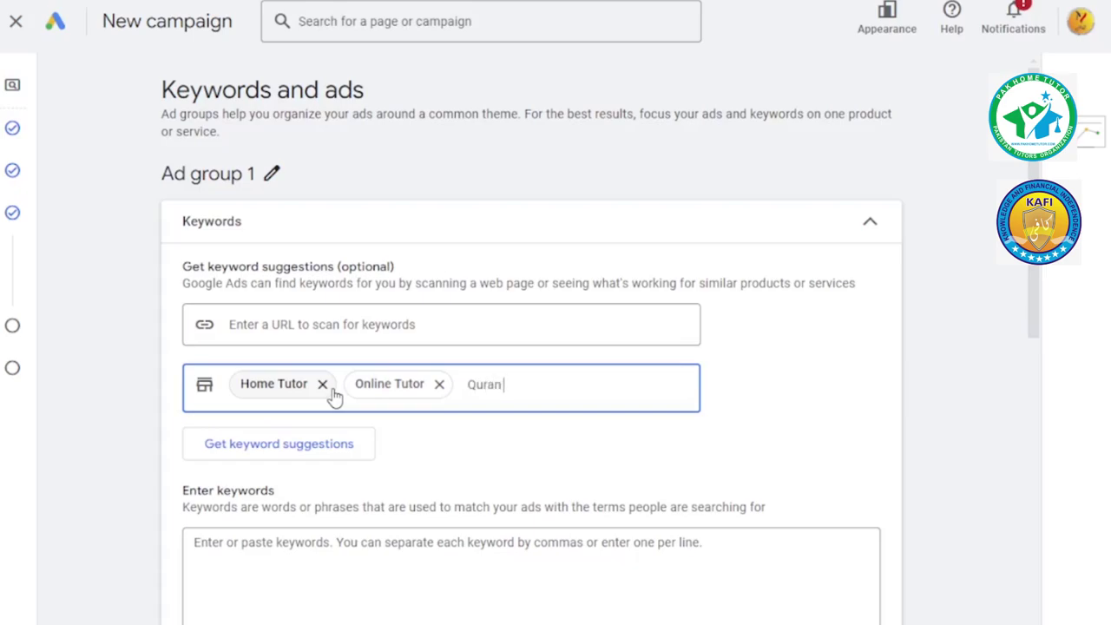
text(Online)
key(Return)
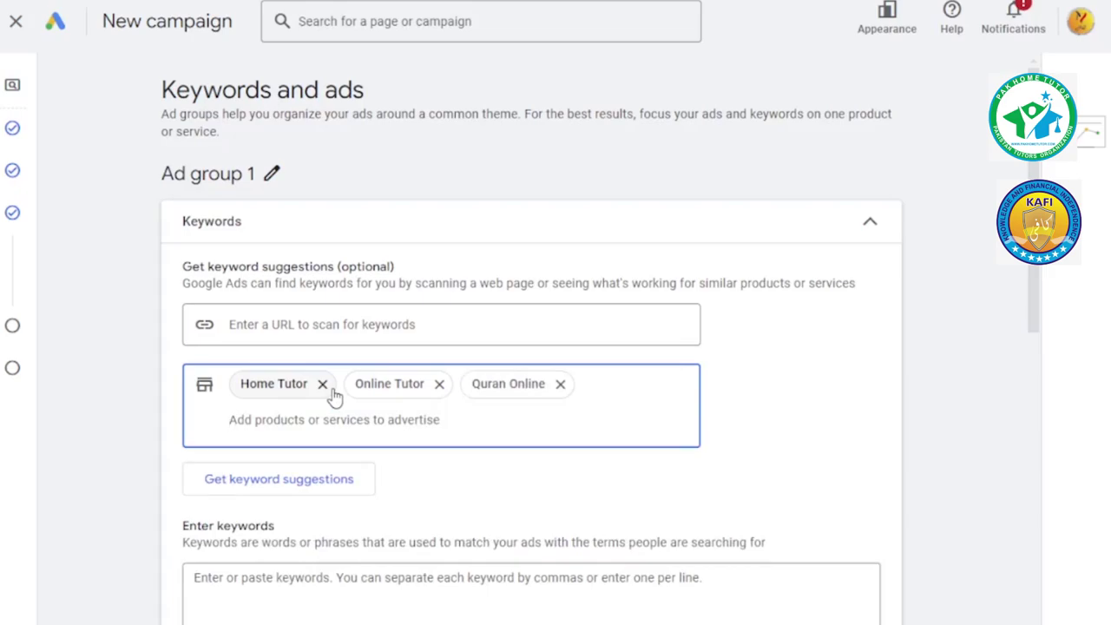
Step: Enter the keywords Home Tutor, Online Tutor and Quran Online, and add all of the suggested extra keywords
click(254, 607)
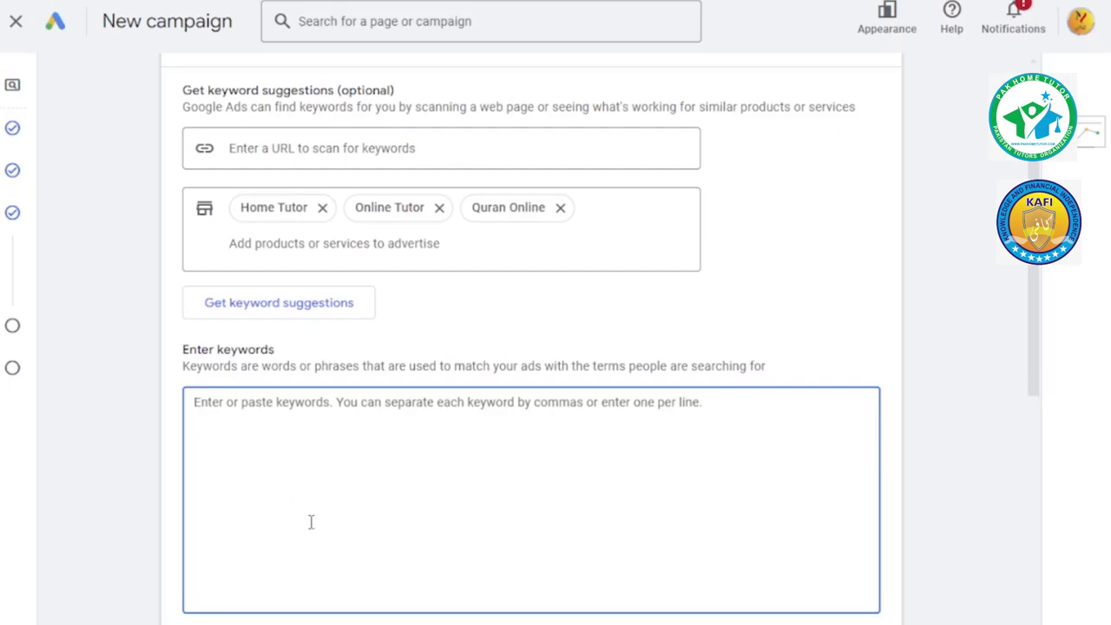
text(H)
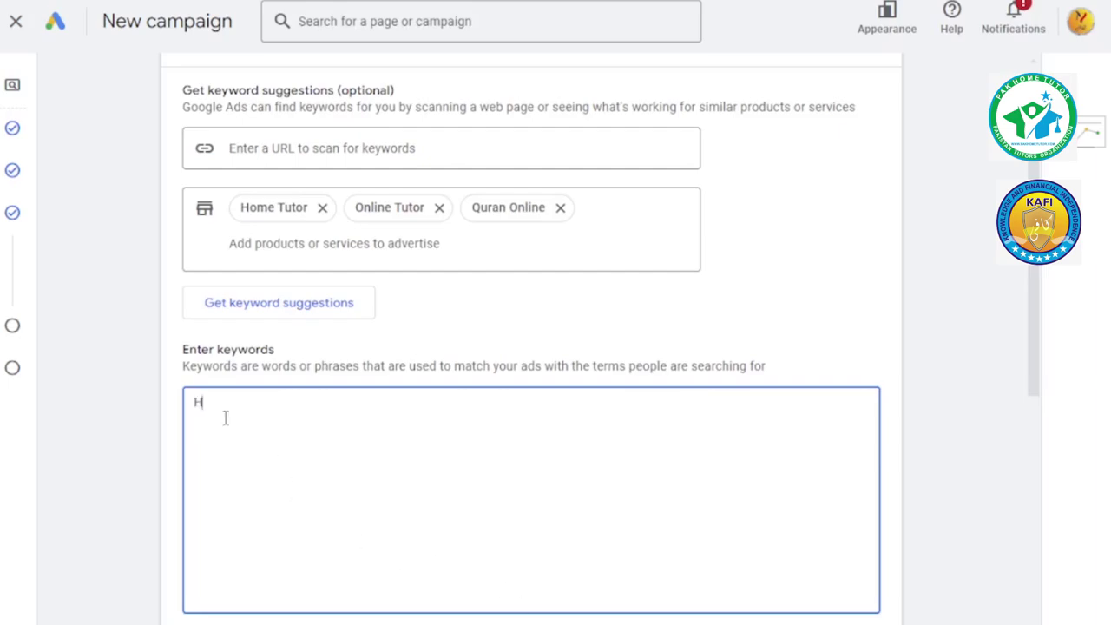
text(ome Tutor, Online)
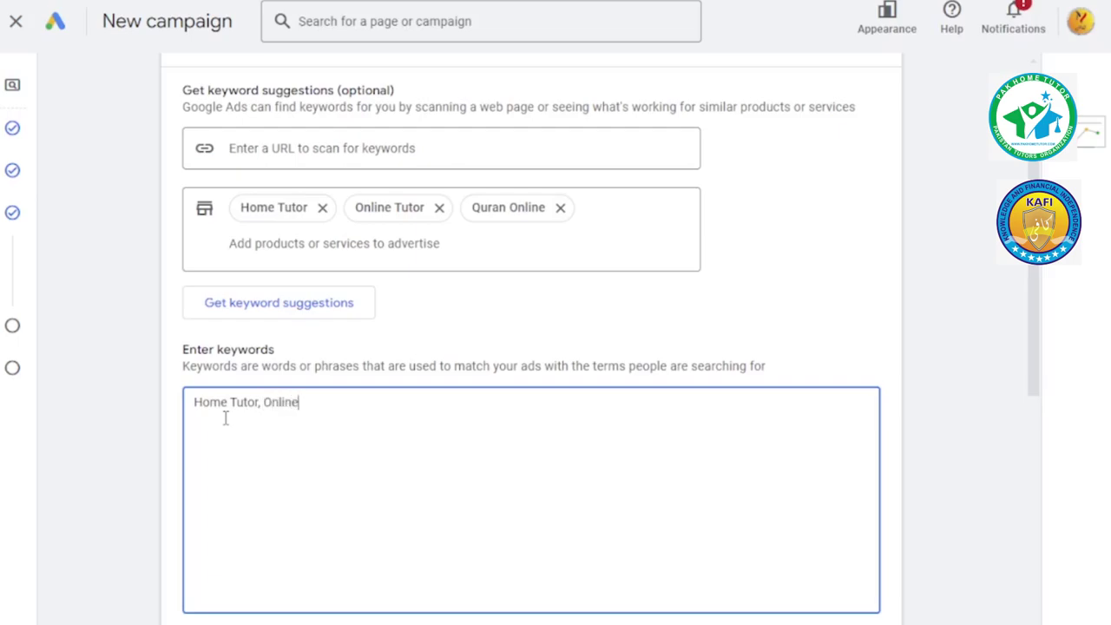
text( Tutor, Quran Online,)
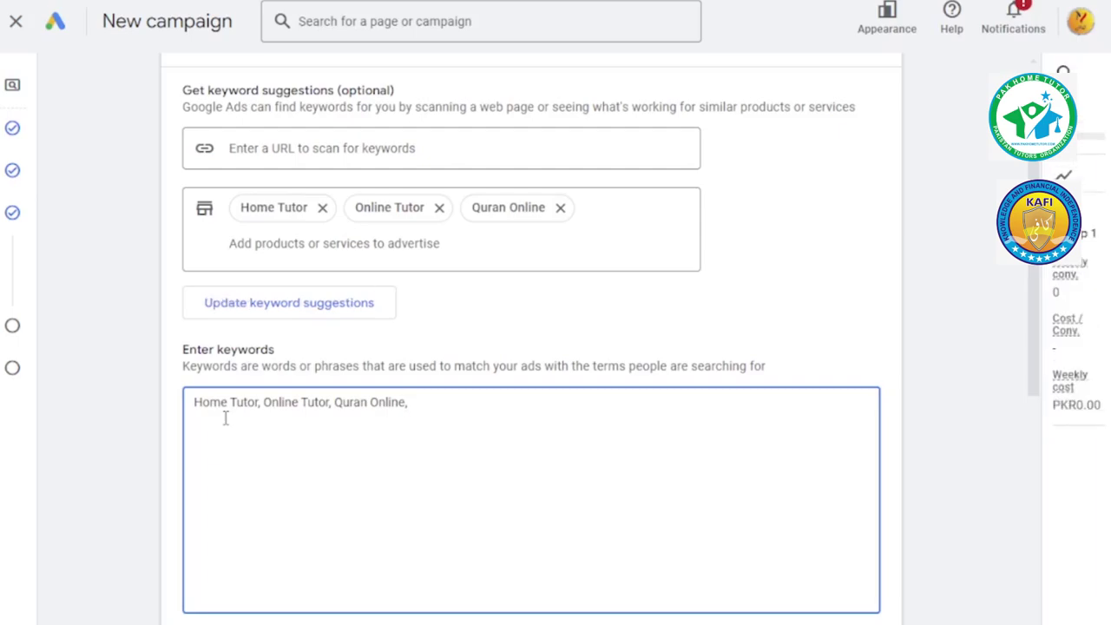
scroll(225, 418, down, 2)
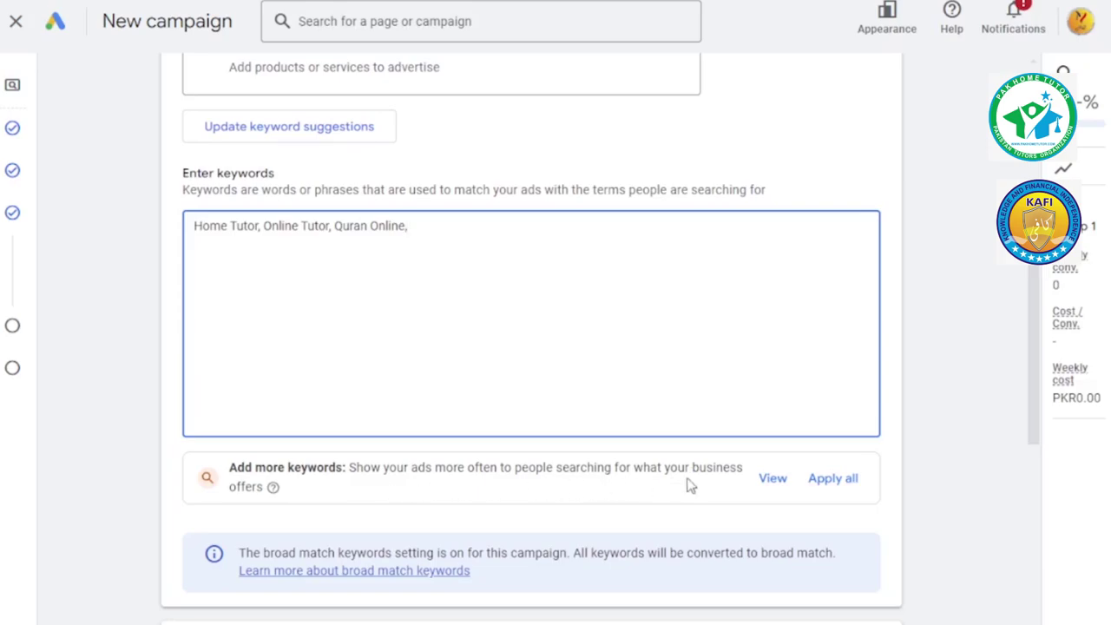
click(831, 479)
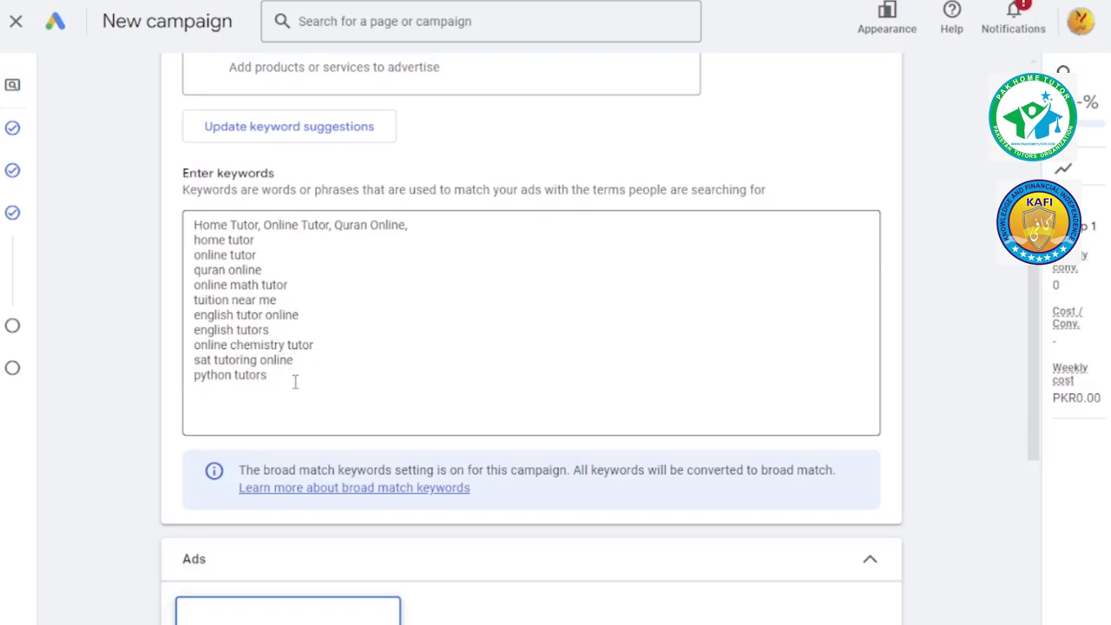
scroll(304, 382, down, 1)
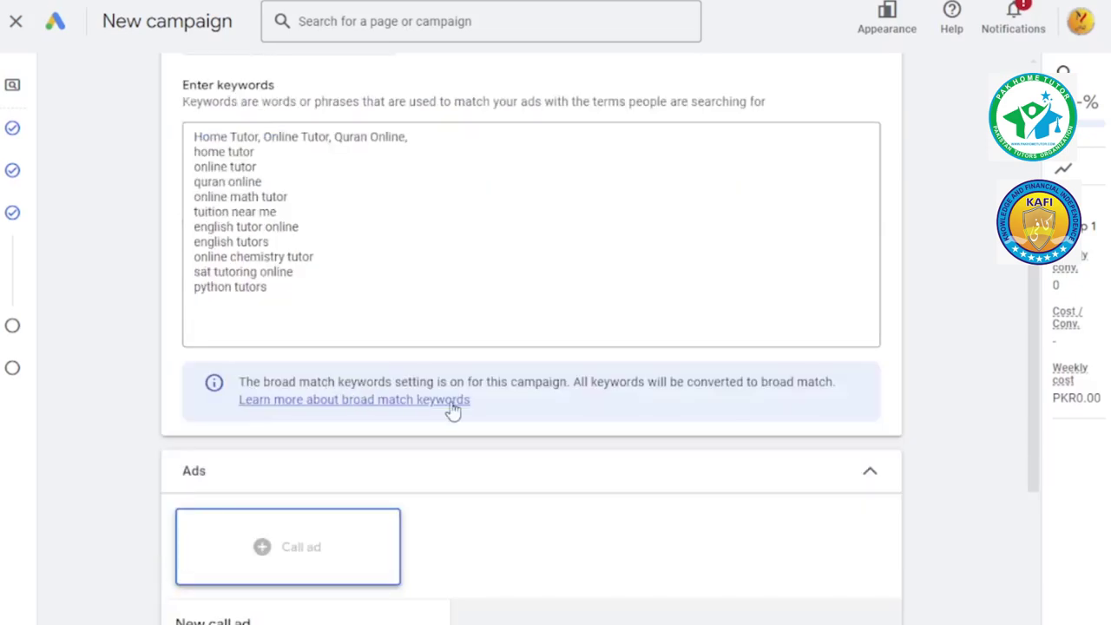
scroll(452, 406, down, 2)
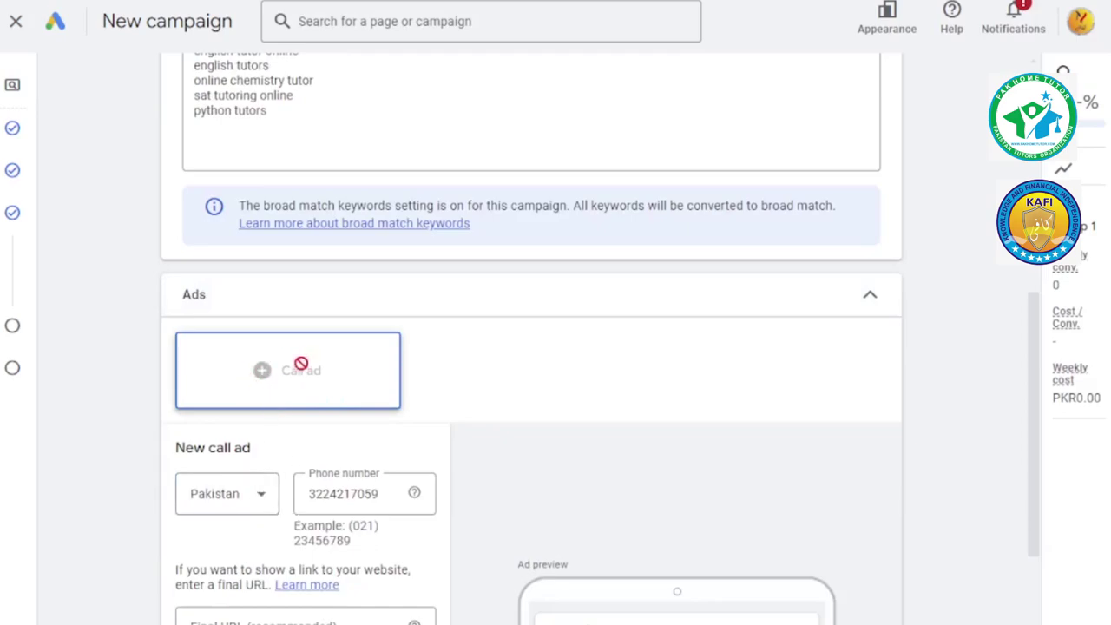
scroll(478, 426, down, 1)
scroll(480, 427, down, 1)
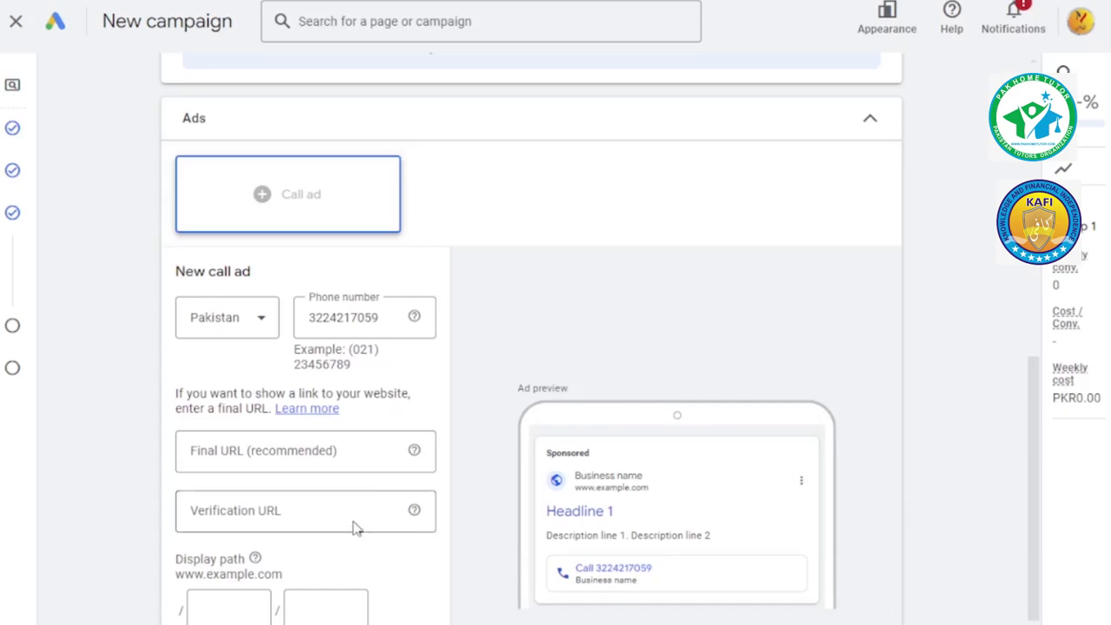
click(379, 457)
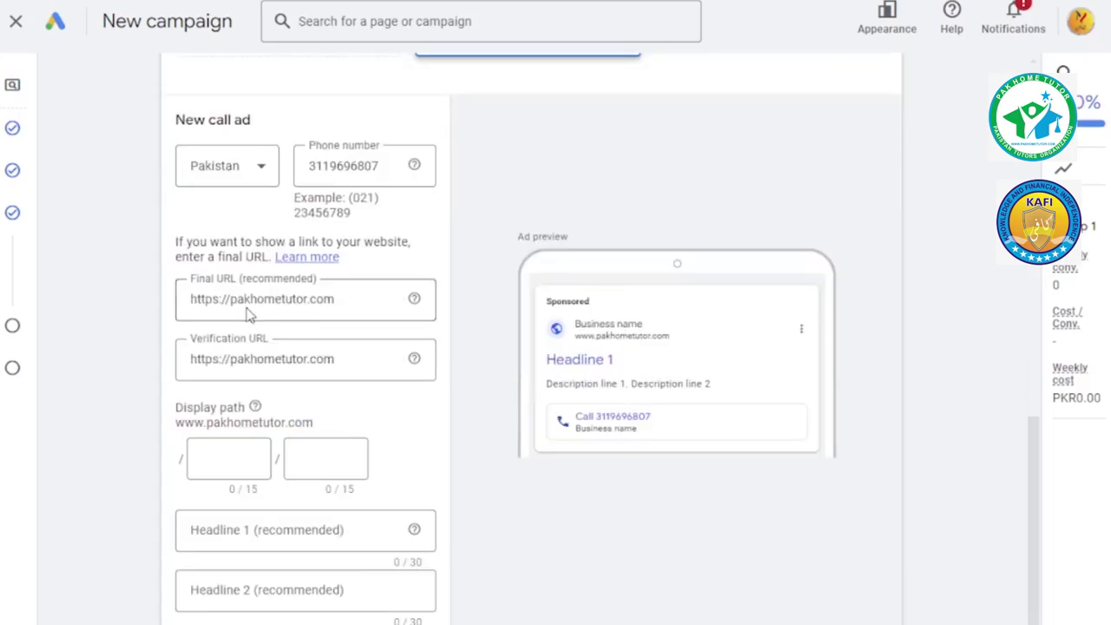
click(249, 361)
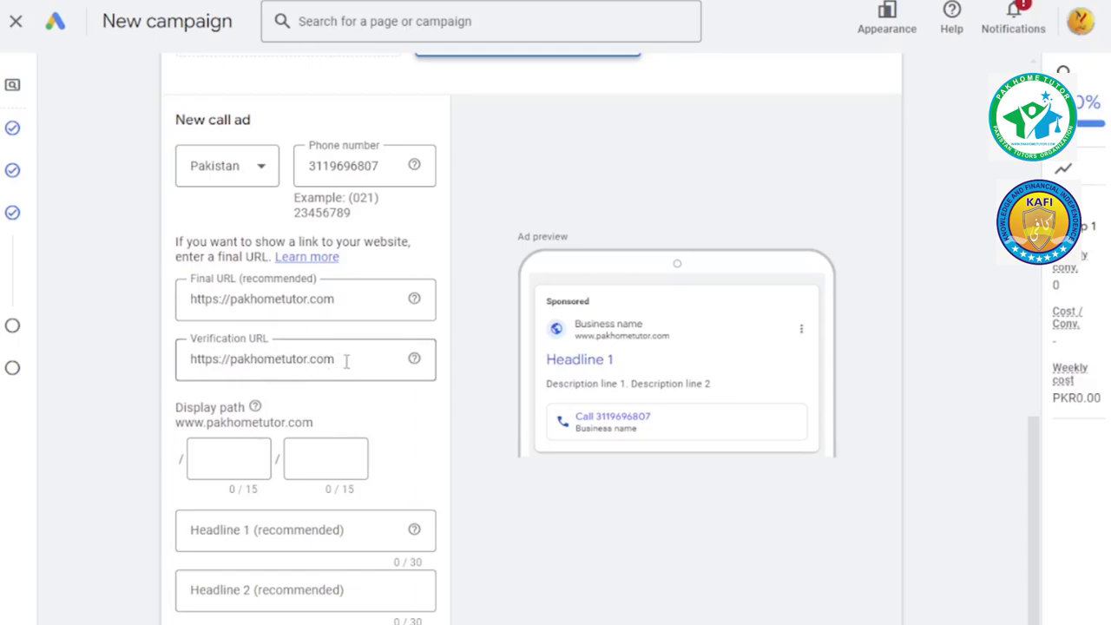
Step: Write the ad's headlines Home Tutor Services and Online Tutor Services, business name Pak Home Tutor, descriptions Best Home Tutor Services and A Level / O level
scroll(372, 376, down, 1)
click(229, 370)
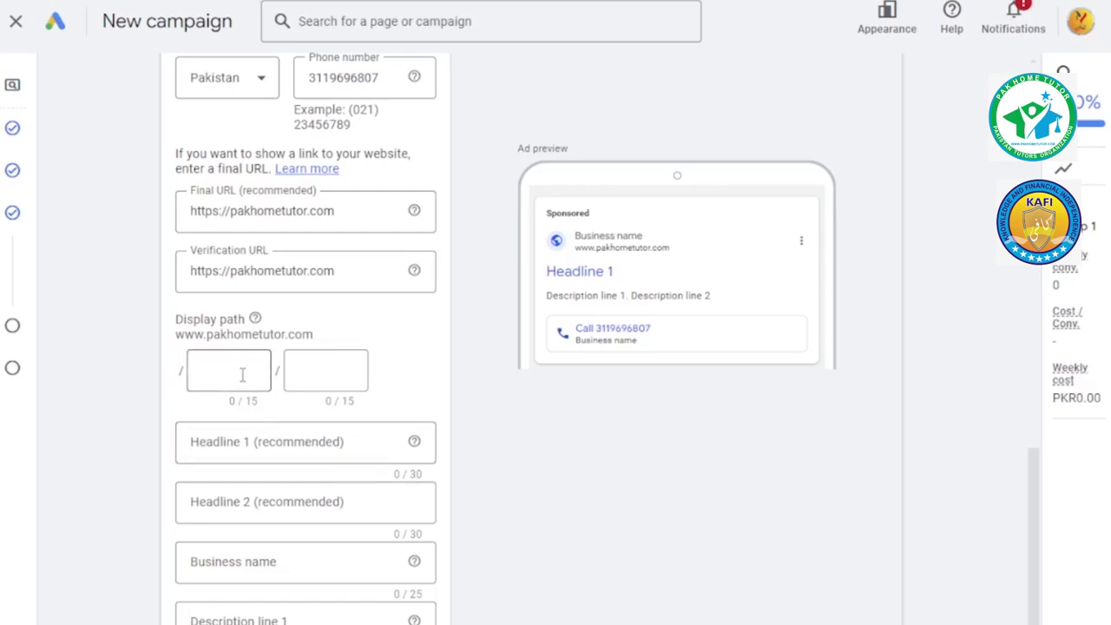
click(272, 440)
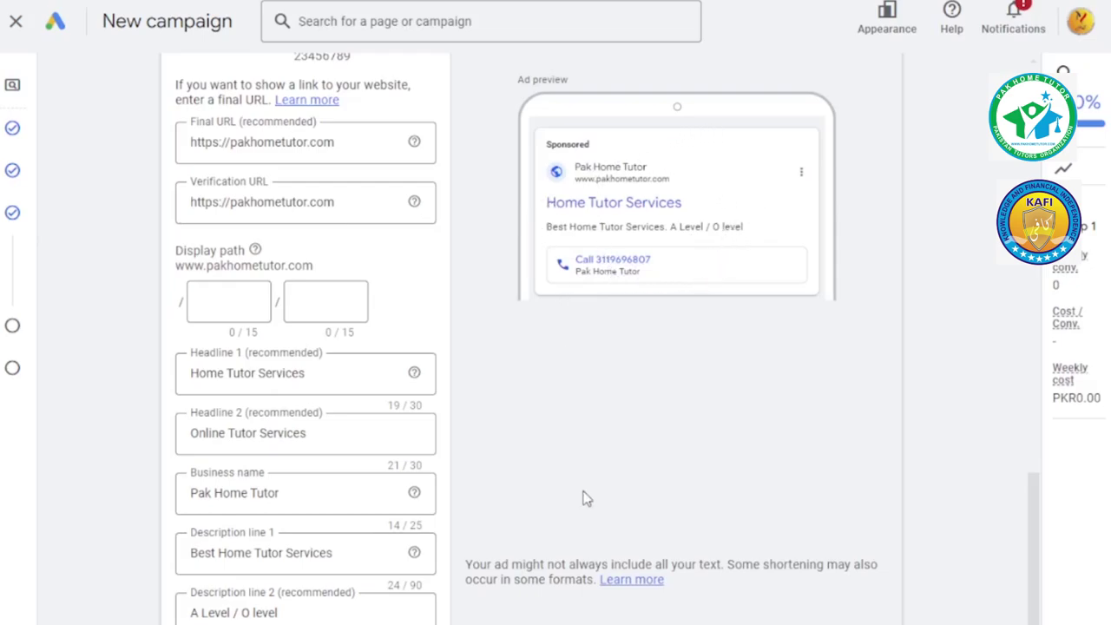
Step: Set the campaign's average daily budget to PKR 1000 and proceed to the campaign review
scroll(304, 347, down, 1)
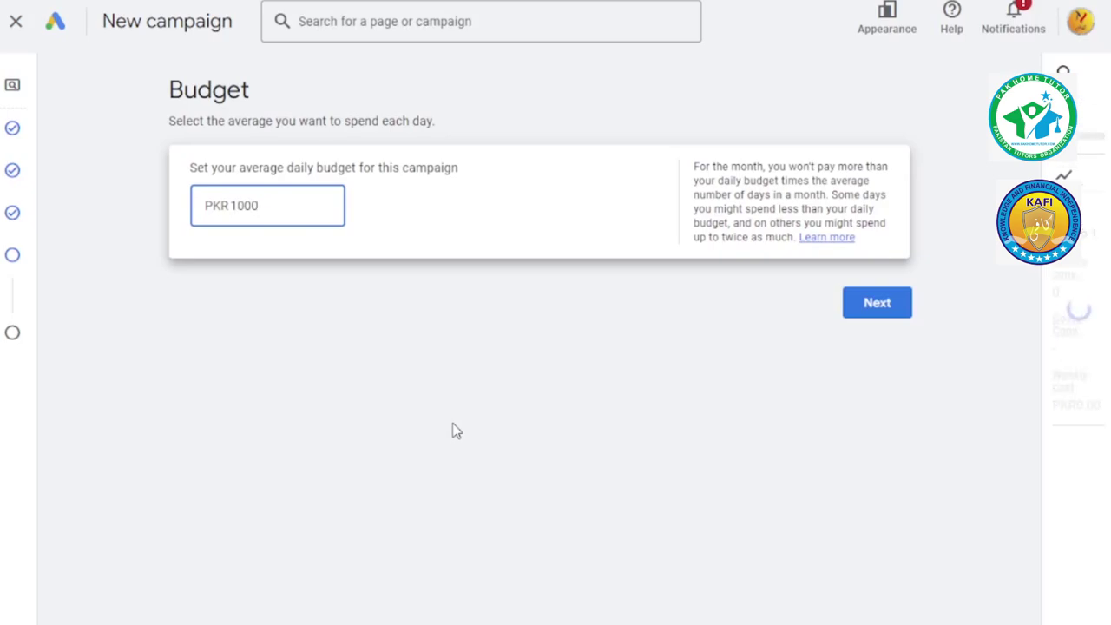
click(855, 321)
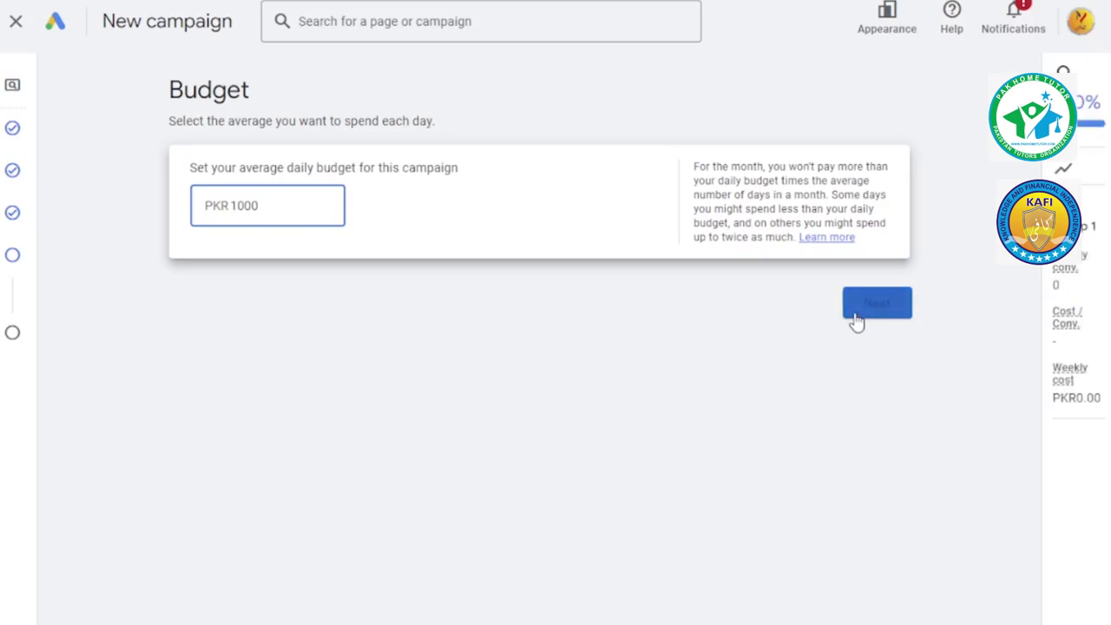
click(876, 304)
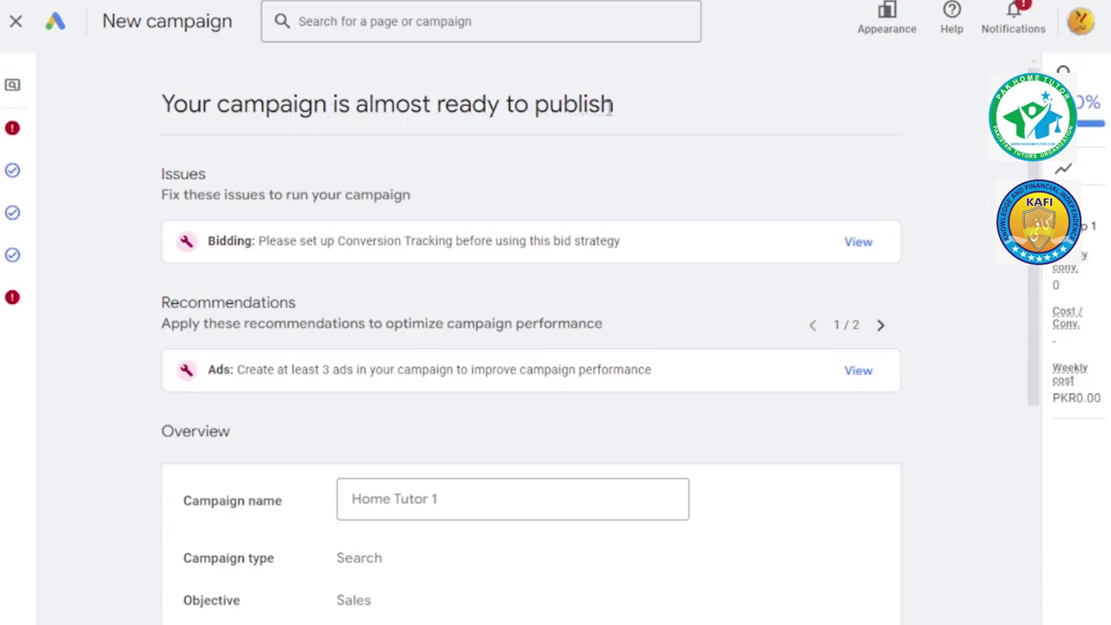
Step: Review the campaign's issues, recommendations, overview, bidding, campaign settings, keywords and ads before publishing
scroll(641, 156, down, 2)
scroll(640, 156, down, 5)
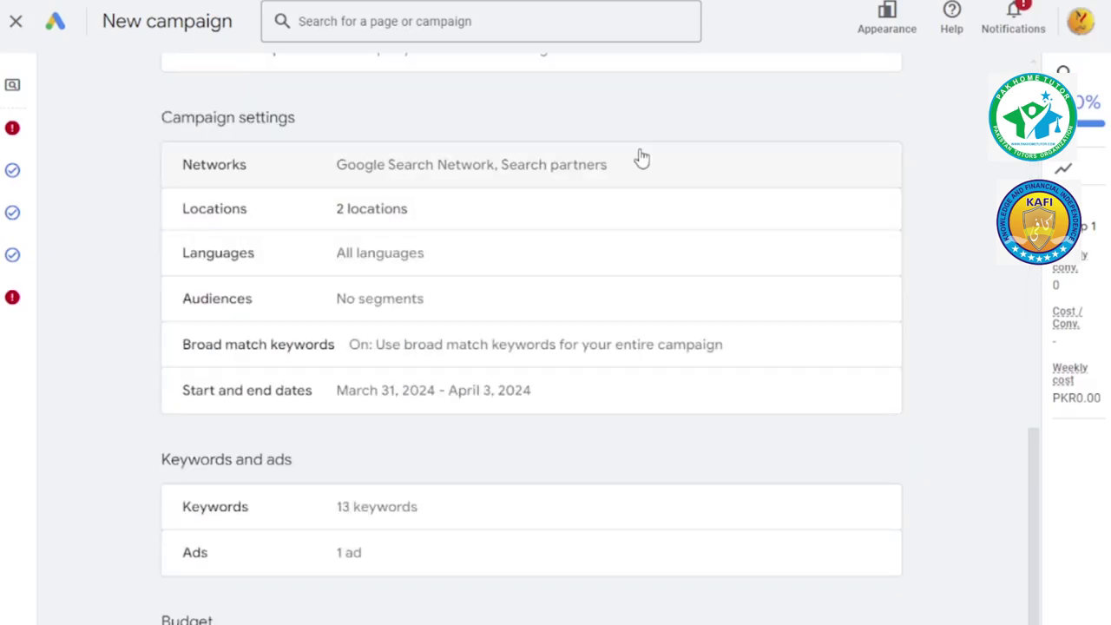
scroll(640, 157, up, 1)
scroll(641, 156, down, 1)
scroll(640, 156, up, 6)
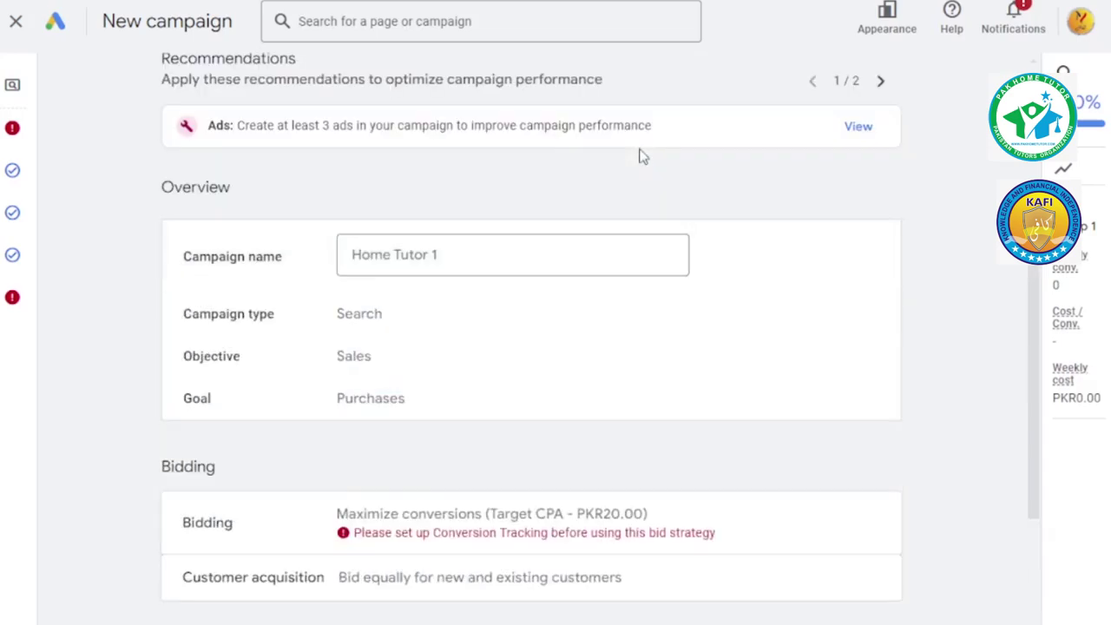
scroll(643, 156, down, 2)
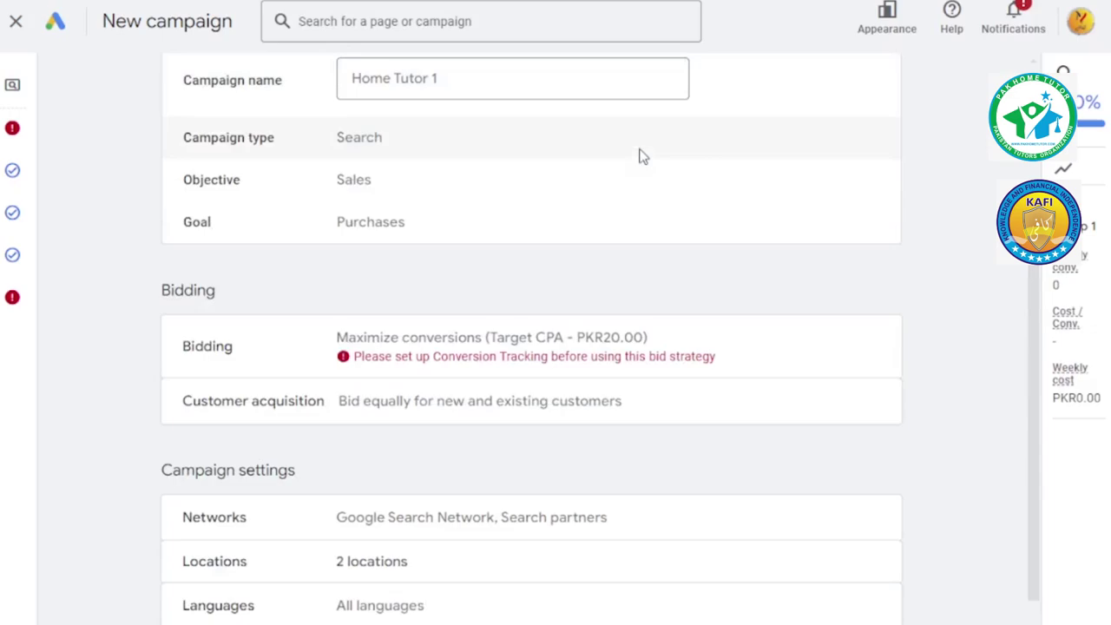
scroll(640, 156, down, 4)
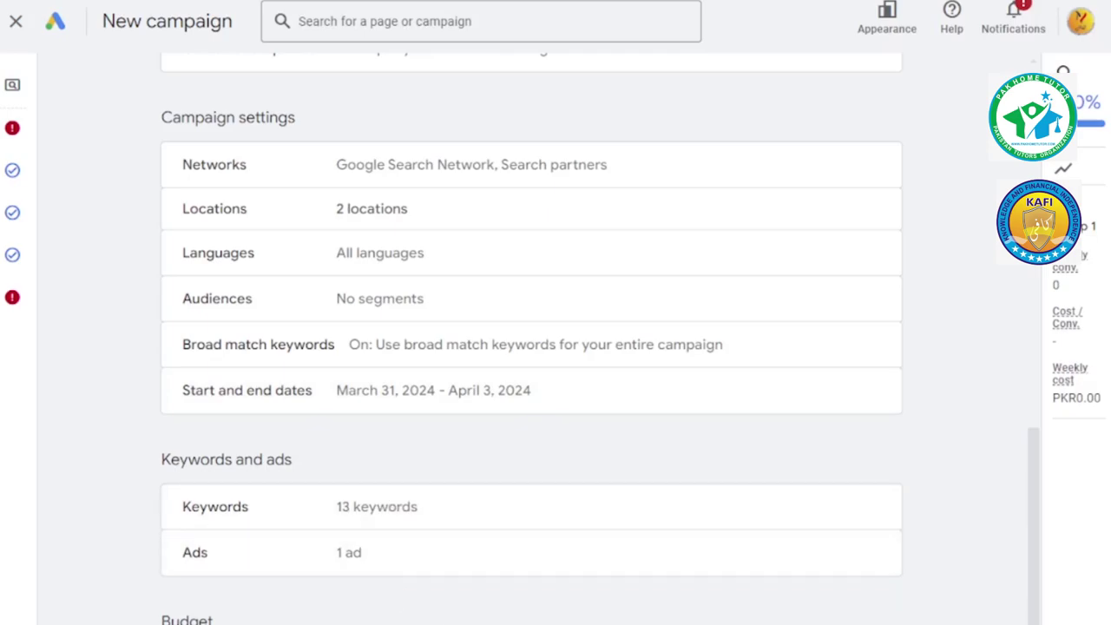
scroll(464, 608, up, 8)
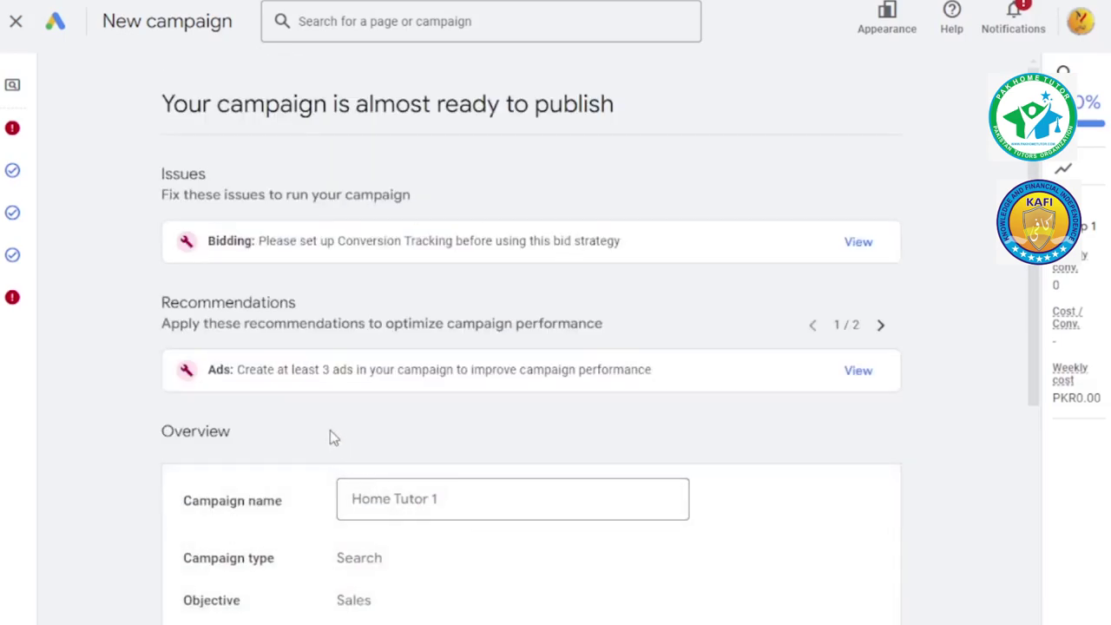
scroll(330, 436, down, 5)
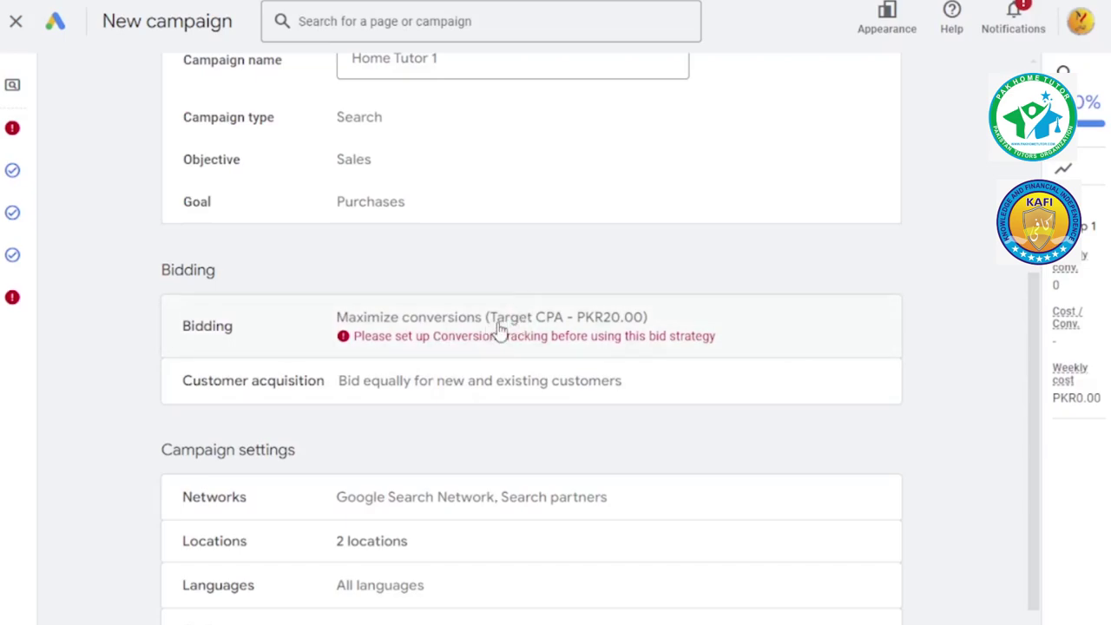
scroll(531, 313, down, 4)
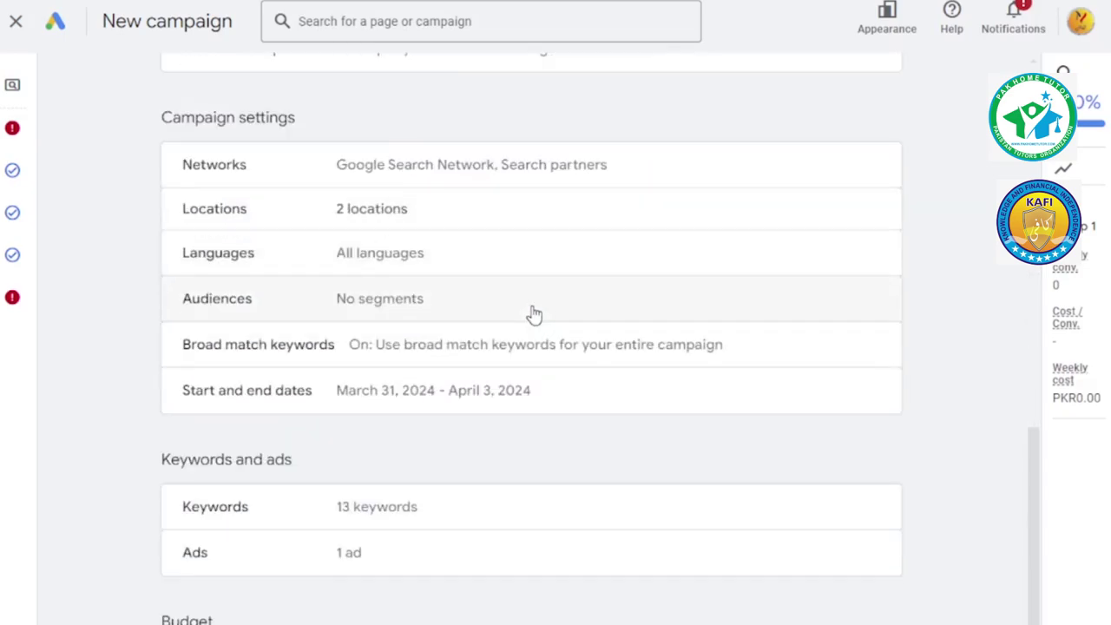
scroll(533, 312, up, 4)
scroll(535, 309, up, 4)
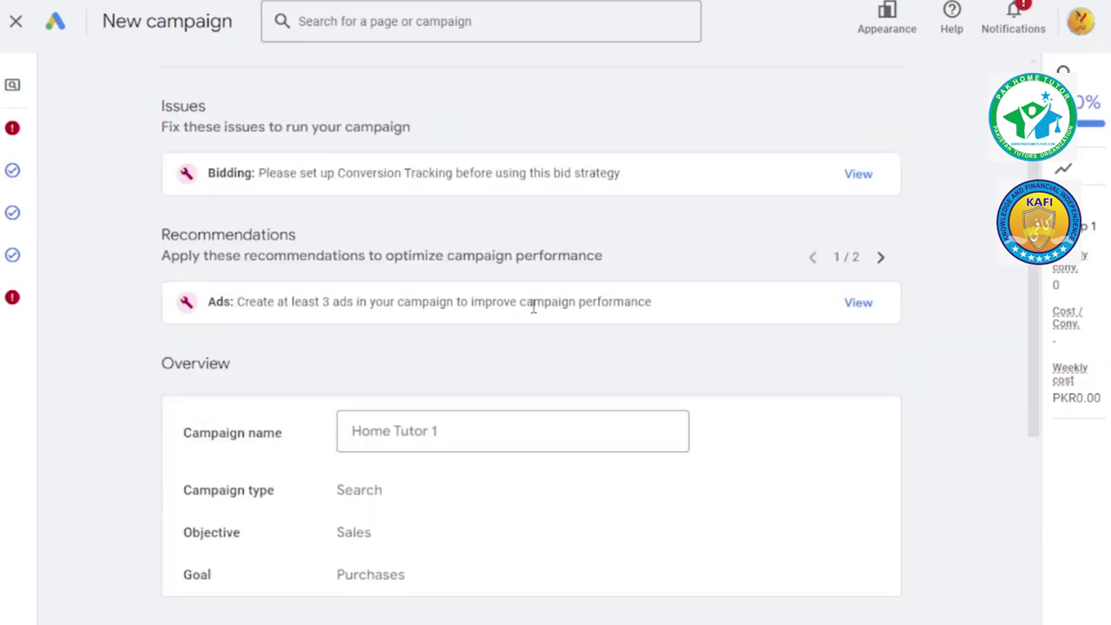